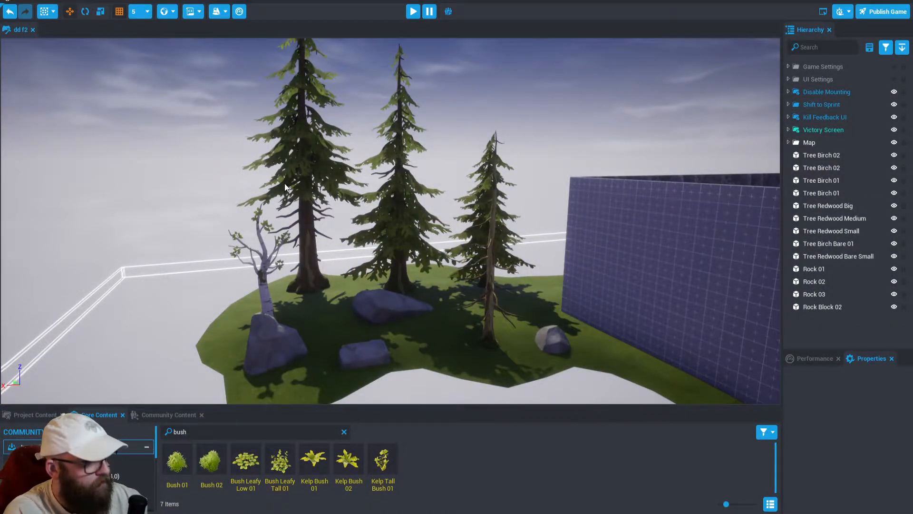
# Examine the sample trees and rocks outside the wall and the layout of the whole walled arena from above.
pyautogui.moveTo(335, 189)
pyautogui.mouseDown(button='right')
pyautogui.moveTo(601, 189)
pyautogui.moveTo(346, 198)
pyautogui.moveTo(335, 170)
pyautogui.moveTo(339, 196)
pyautogui.mouseUp(button='right')
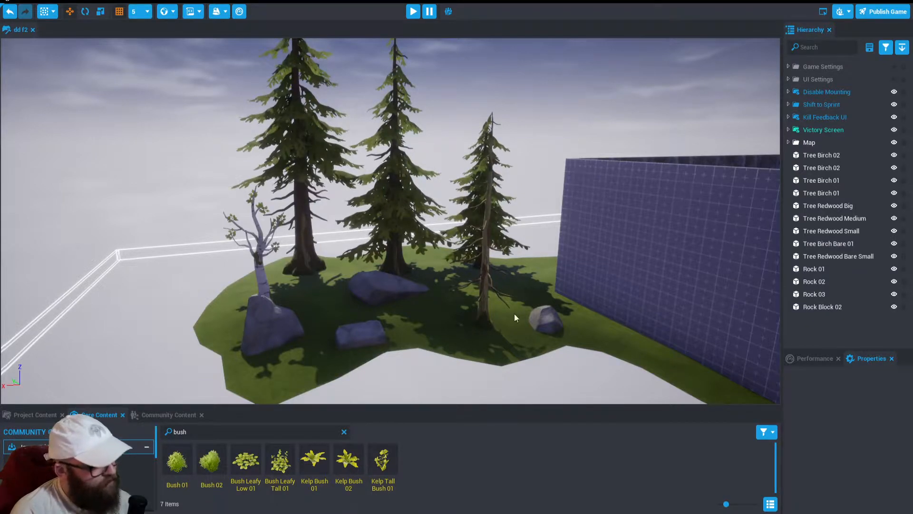
pyautogui.moveTo(348, 215); pyautogui.dragTo(512, 309, button='right')
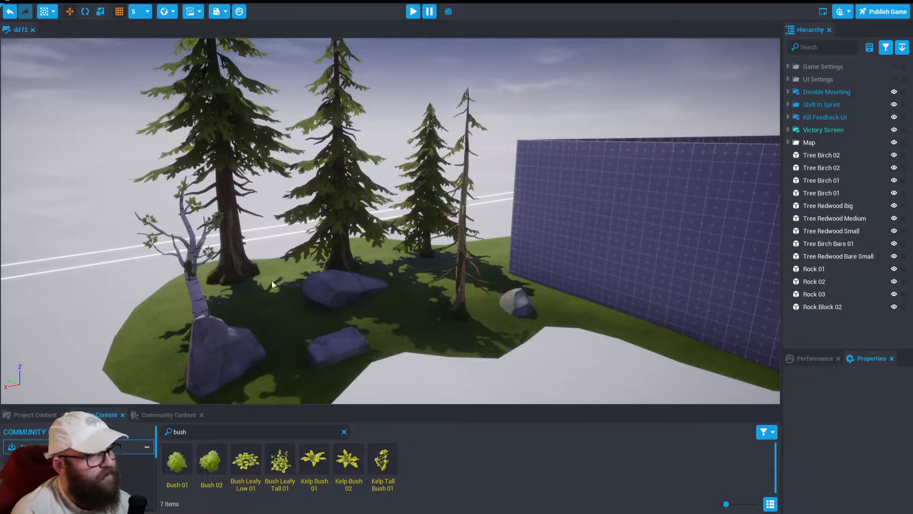
pyautogui.moveTo(285, 259); pyautogui.dragTo(377, 263, button='right')
pyautogui.press('s')
pyautogui.press('d')
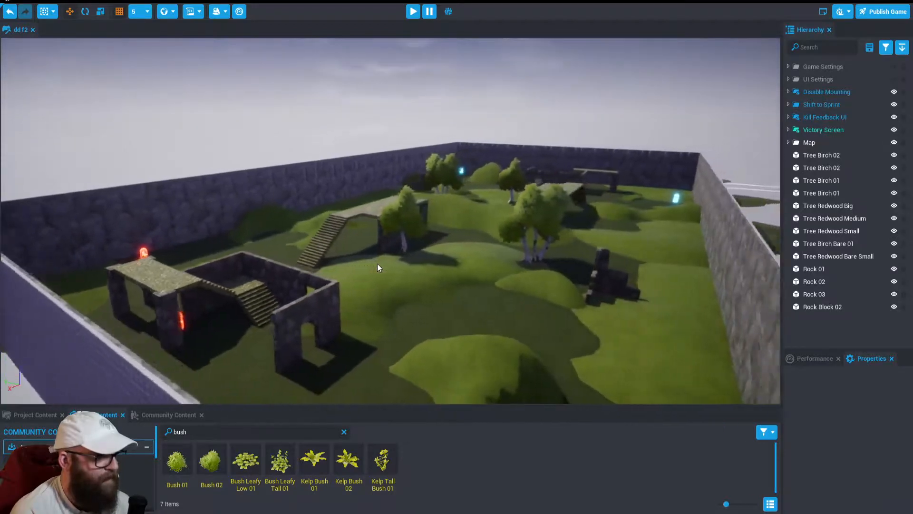
pyautogui.moveTo(522, 209); pyautogui.dragTo(2, 191, button='right')
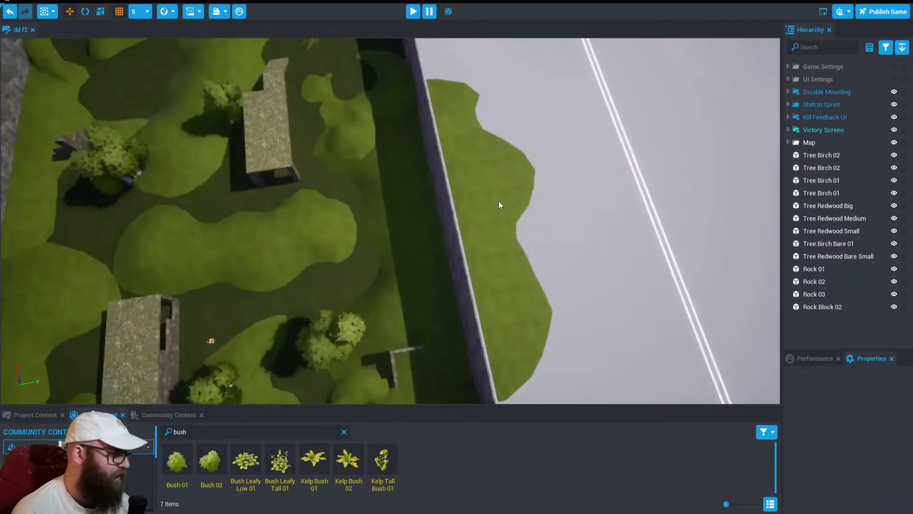
pyautogui.press('s')
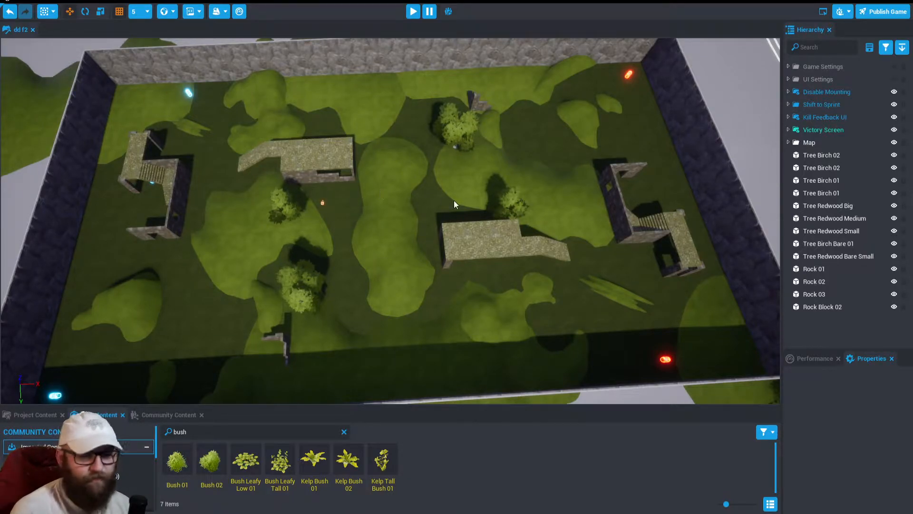
# Compare the two narrow Hill 04 patches near opposite corners of the arena by selecting each alternately.
pyautogui.click(197, 138)
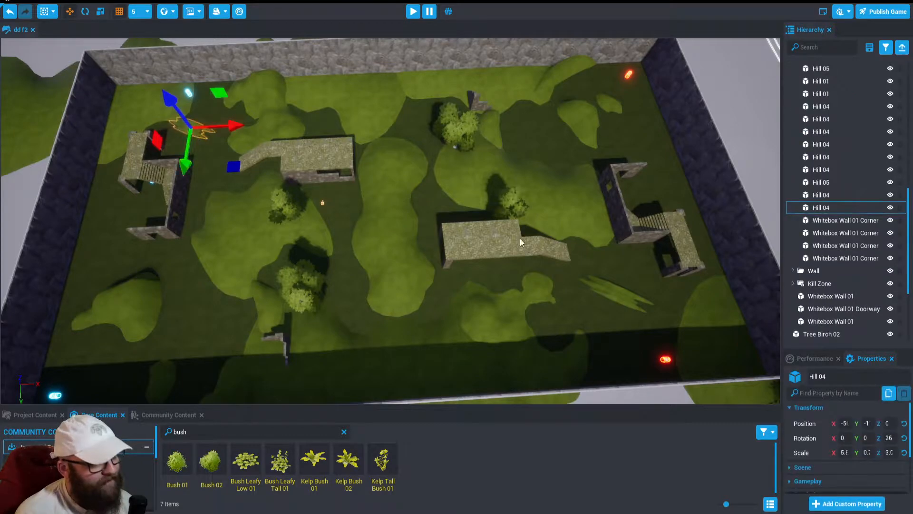
pyautogui.click(623, 302)
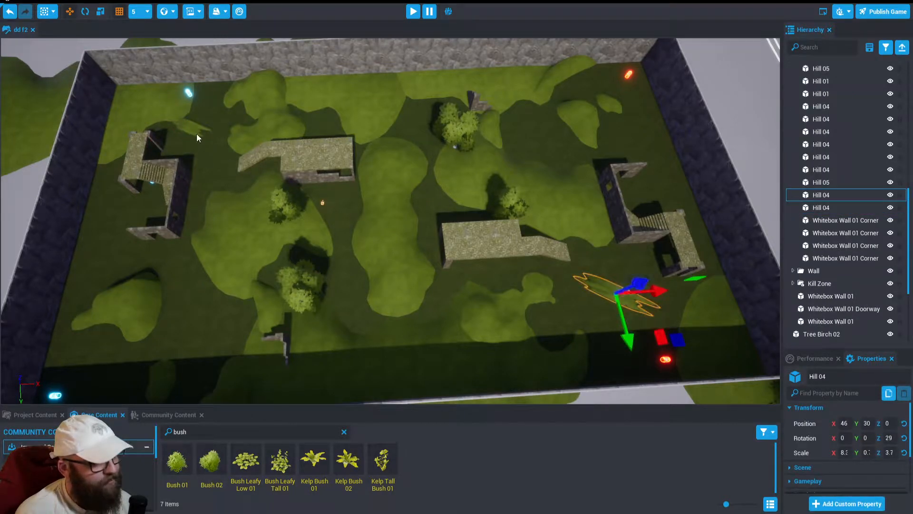
pyautogui.click(197, 136)
pyautogui.click(617, 303)
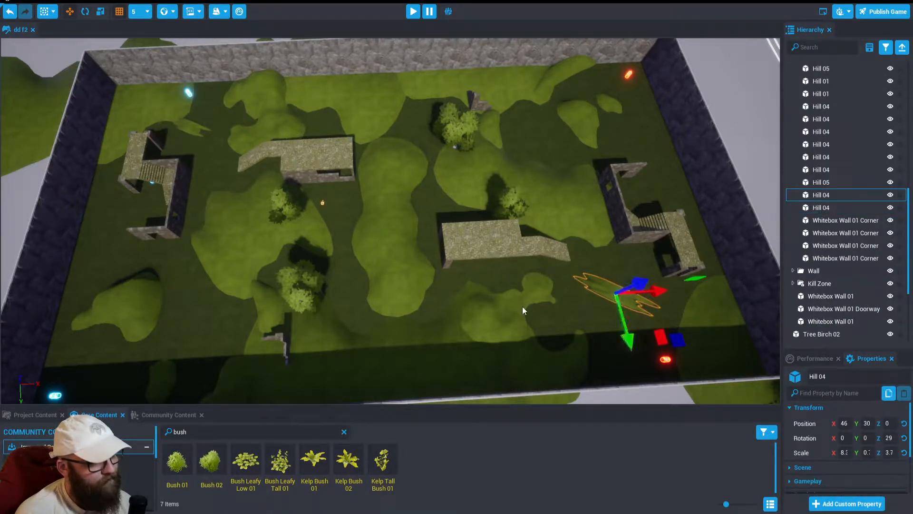
pyautogui.click(187, 136)
pyautogui.click(610, 297)
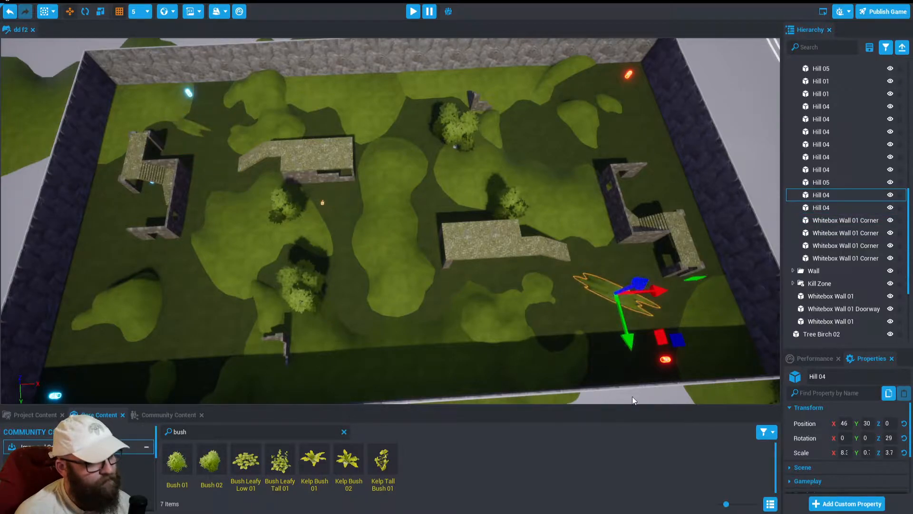
pyautogui.click(201, 135)
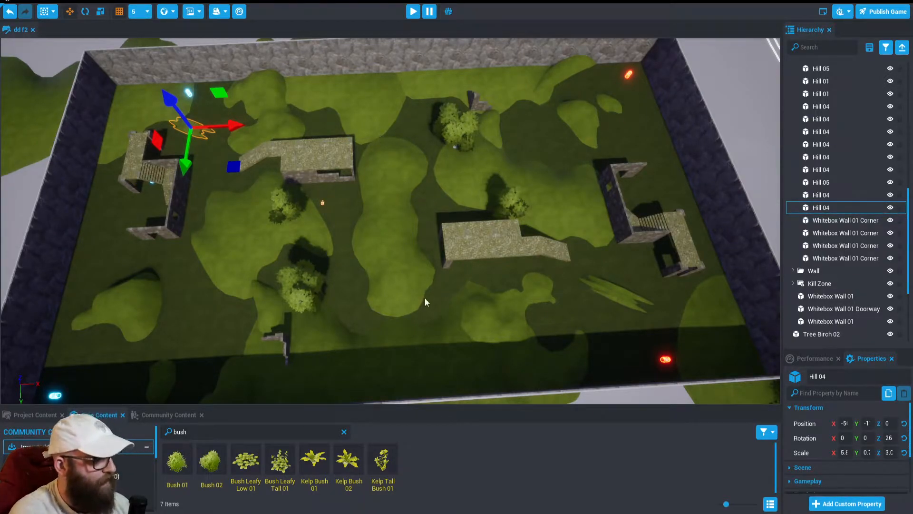
# Move Tree Redwood Big into the arena corner beside the small hill near a red spawn point and lower it into the ground.
pyautogui.moveTo(434, 276); pyautogui.dragTo(438, 306, button='right')
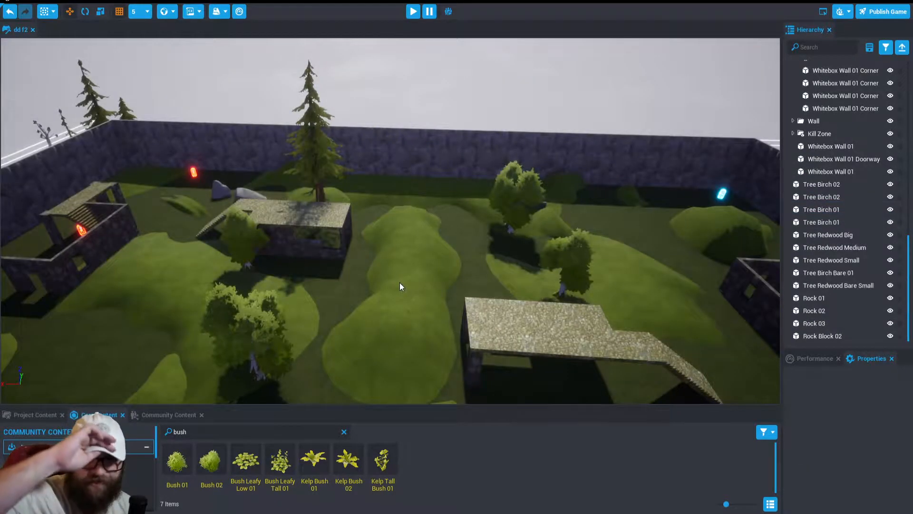
pyautogui.click(314, 159)
pyautogui.moveTo(389, 238); pyautogui.dragTo(239, 212, button='right')
pyautogui.moveTo(428, 271); pyautogui.dragTo(132, 312)
pyautogui.moveTo(212, 301); pyautogui.dragTo(121, 320)
pyautogui.moveTo(186, 317); pyautogui.dragTo(319, 313, button='right')
pyautogui.moveTo(376, 300); pyautogui.dragTo(204, 293)
pyautogui.moveTo(204, 293); pyautogui.dragTo(210, 308, button='right')
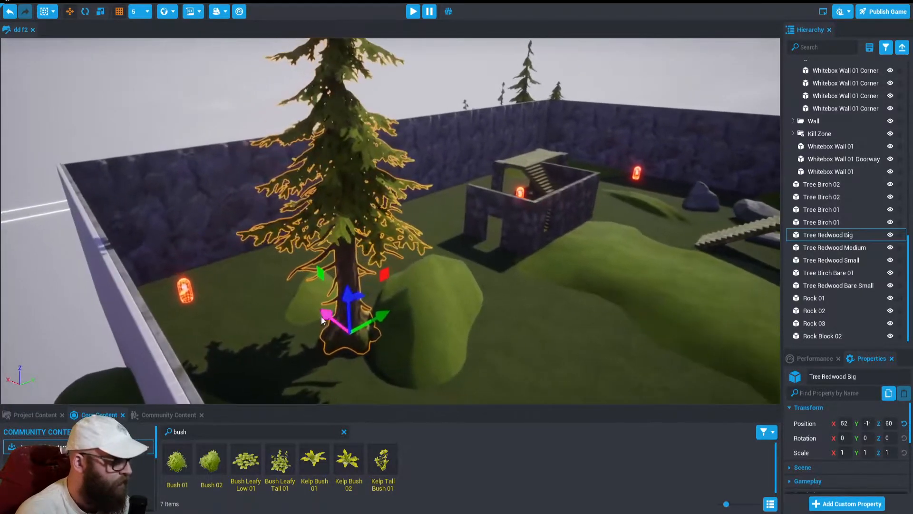
pyautogui.moveTo(349, 310); pyautogui.dragTo(366, 323)
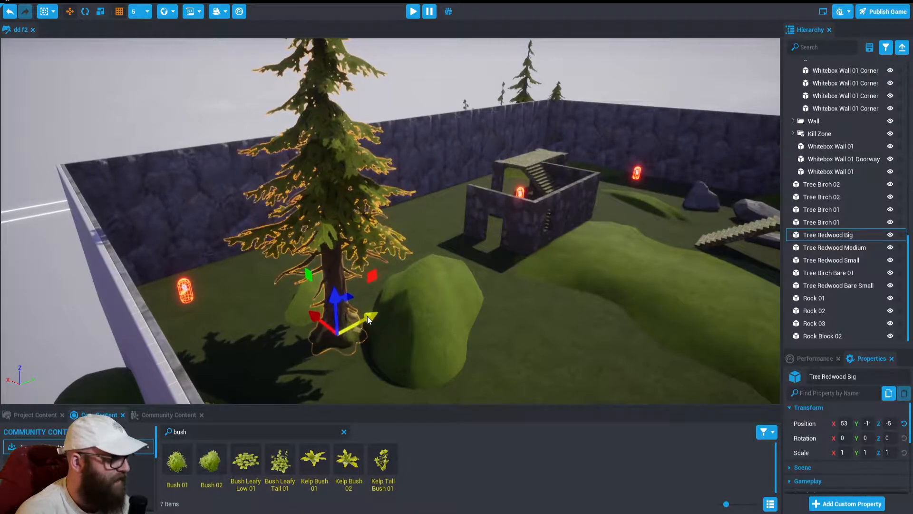
# Duplicate the big redwood and move the copy to the opposite corner of the arena beside a blue spawn point.
pyautogui.moveTo(367, 316); pyautogui.dragTo(539, 312, button='right')
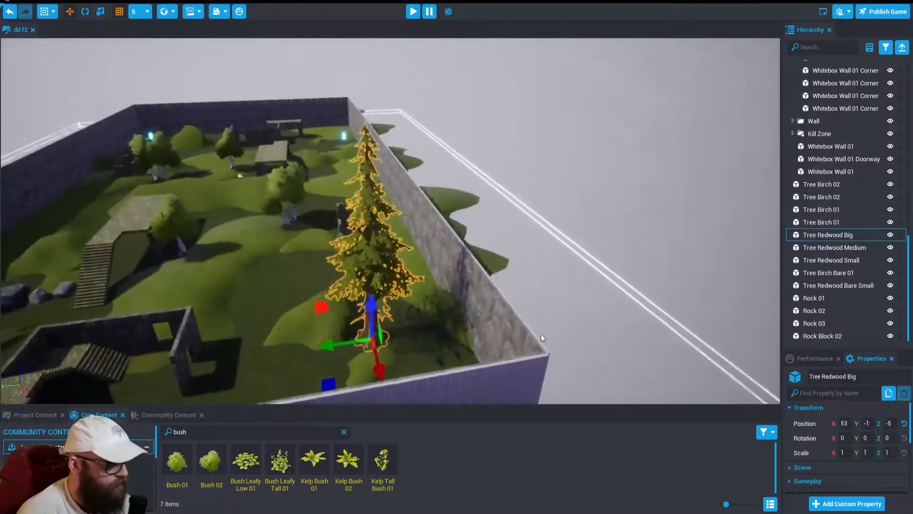
pyautogui.moveTo(542, 334); pyautogui.dragTo(227, 229, button='right')
pyautogui.moveTo(371, 275)
pyautogui.mouseDown()
pyautogui.moveTo(332, 268)
pyautogui.moveTo(359, 271)
pyautogui.mouseUp()
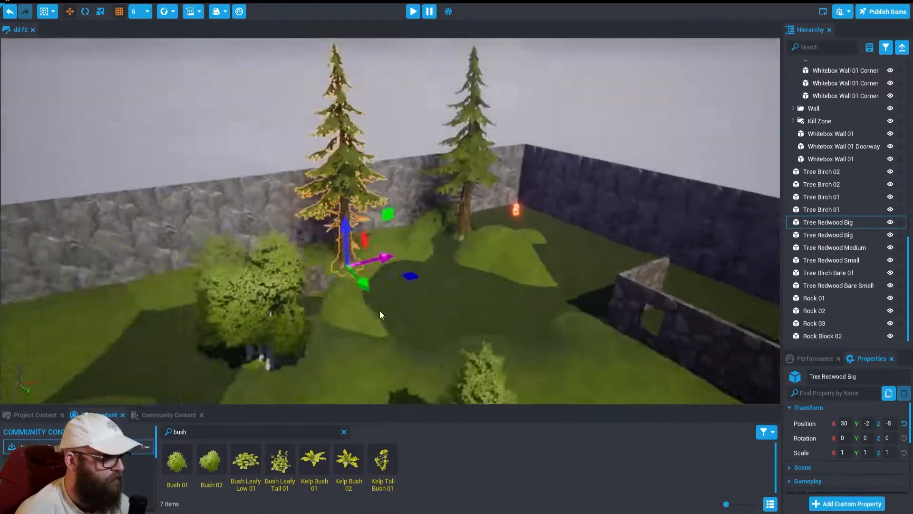
pyautogui.moveTo(379, 310); pyautogui.dragTo(441, 229, button='right')
pyautogui.moveTo(442, 164); pyautogui.dragTo(481, 174)
pyautogui.moveTo(449, 135); pyautogui.dragTo(434, 186)
pyautogui.moveTo(433, 186); pyautogui.dragTo(423, 91, button='right')
pyautogui.moveTo(407, 259)
pyautogui.mouseDown()
pyautogui.moveTo(336, 260)
pyautogui.moveTo(412, 247)
pyautogui.mouseUp()
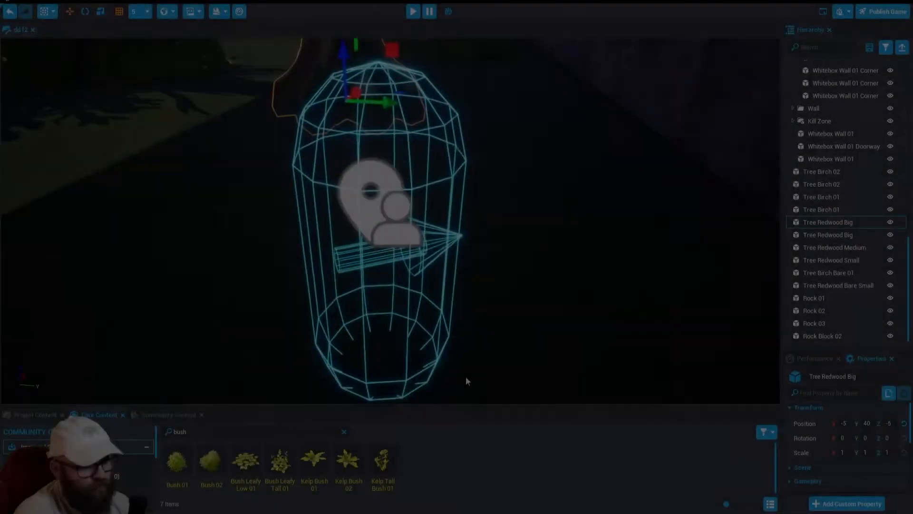
# Check the copied redwood behind the spawn point from ground level with gizmo visibility turned off and on.
pyautogui.moveTo(466, 376); pyautogui.dragTo(379, 320, button='right')
pyautogui.rightClick(379, 320)
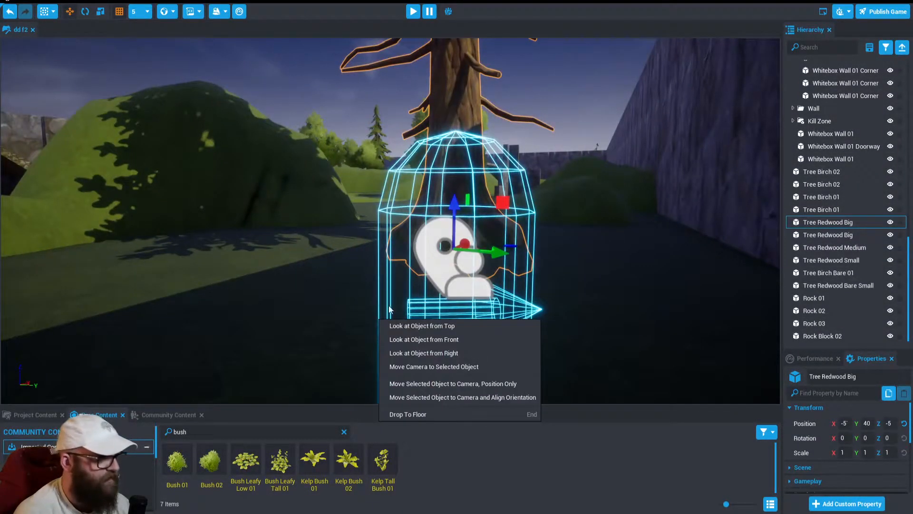
pyautogui.click(572, 87)
pyautogui.press('v')
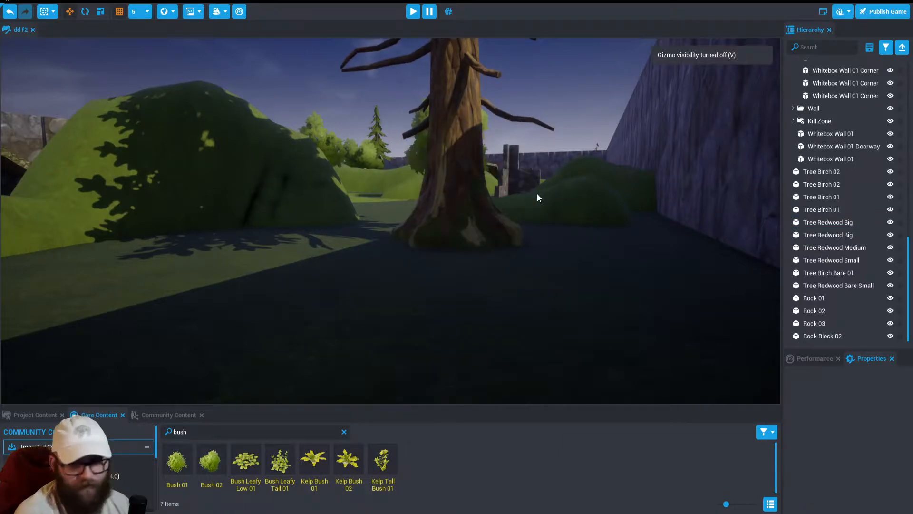
pyautogui.press('v')
pyautogui.press('v')
pyautogui.press('v')
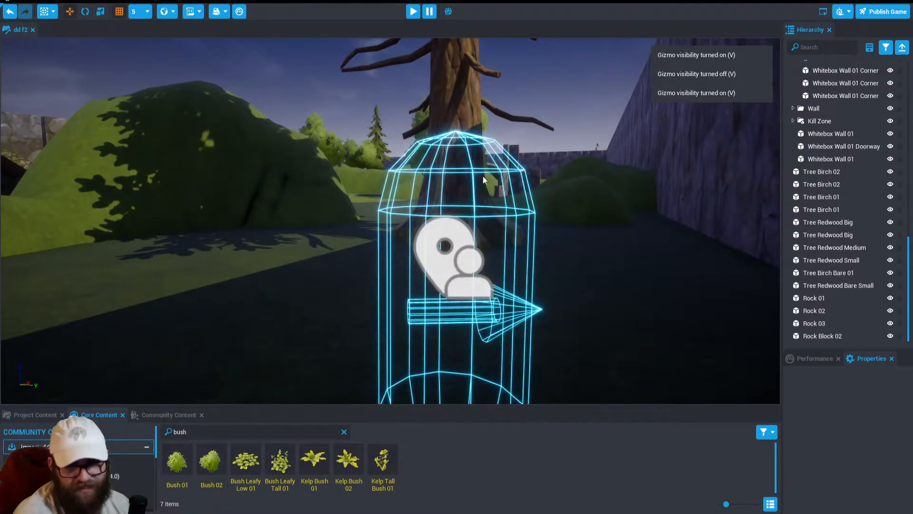
# Examine the copied redwood's trunk and base from player height around the spawn point.
pyautogui.moveTo(450, 305); pyautogui.dragTo(597, 352, button='right')
pyautogui.press('d')
pyautogui.press('a')
pyautogui.press('w')
pyautogui.press('s')
pyautogui.press('a')
pyautogui.press('a')
pyautogui.moveTo(391, 278); pyautogui.dragTo(378, 222, button='right')
pyautogui.press('w')
pyautogui.press('s')
pyautogui.press('w')
pyautogui.press('s')
pyautogui.press('d')
pyautogui.press('s')
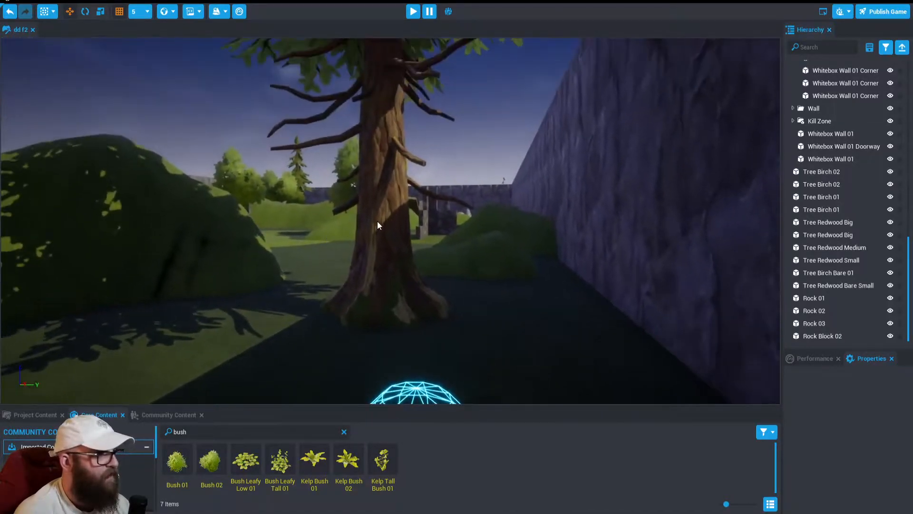
# Sink the copied redwood deeper into the ground and adjust its sideways position between the hill and the wall.
pyautogui.click(377, 220)
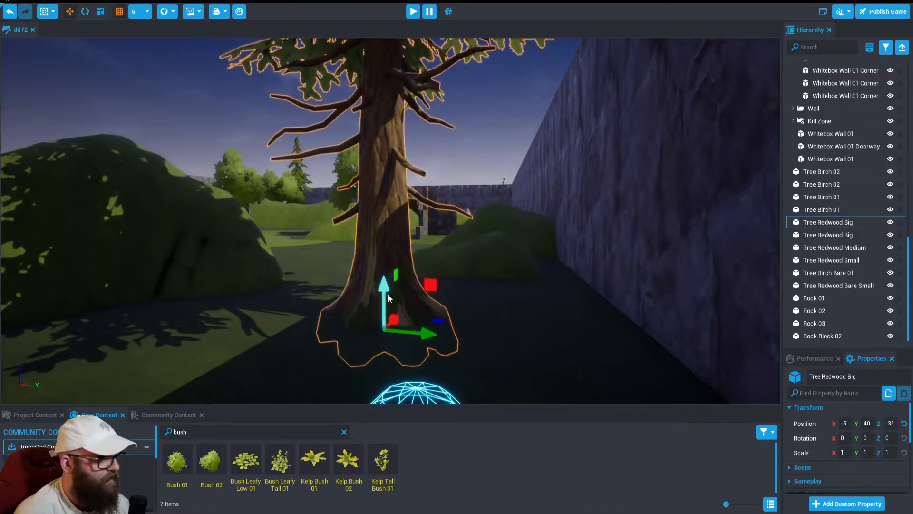
pyautogui.moveTo(394, 323)
pyautogui.mouseDown(button='right')
pyautogui.moveTo(394, 405)
pyautogui.moveTo(406, 410)
pyautogui.moveTo(404, 311)
pyautogui.moveTo(381, 297)
pyautogui.moveTo(389, 318)
pyautogui.mouseUp(button='right')
pyautogui.press('w')
pyautogui.press('d')
pyautogui.press('w')
pyautogui.press('s')
pyautogui.press('w')
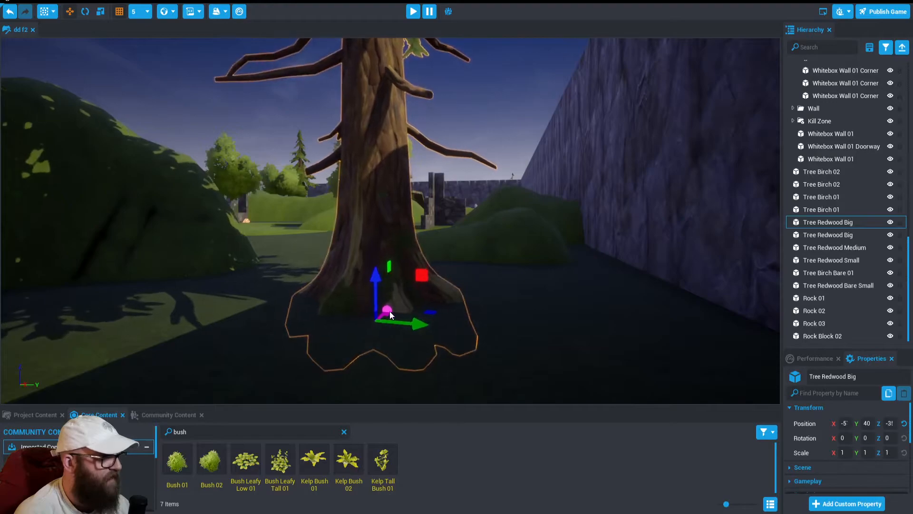
pyautogui.moveTo(407, 318); pyautogui.dragTo(511, 337)
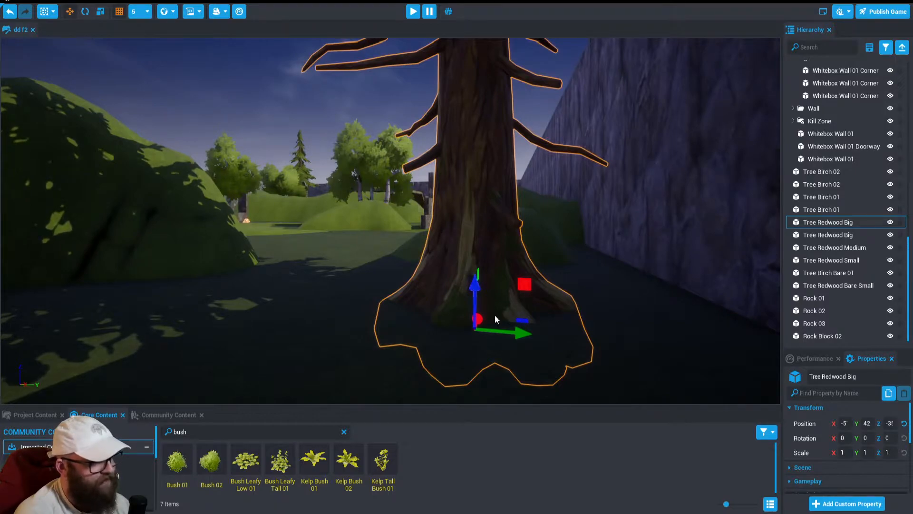
pyautogui.moveTo(517, 336); pyautogui.dragTo(431, 308)
pyautogui.moveTo(436, 311); pyautogui.dragTo(524, 363, button='right')
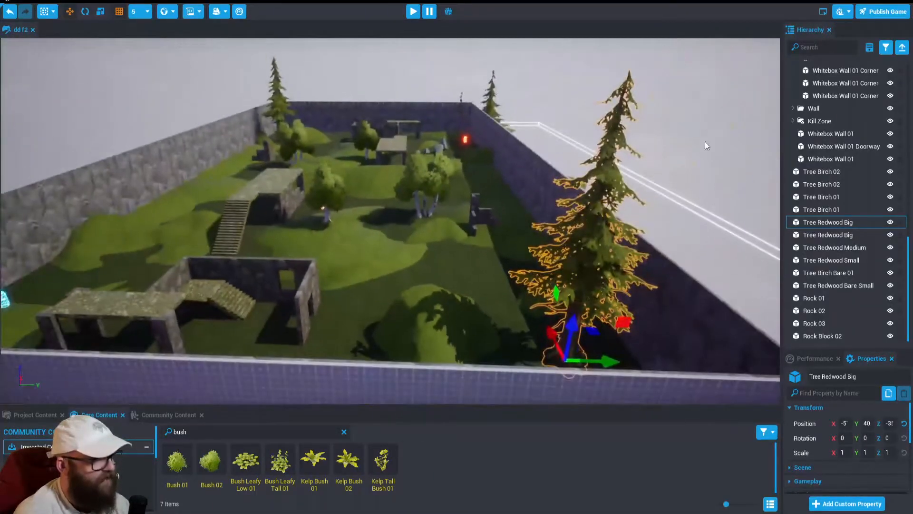
# Duplicate Rock 01, Rock 02, Rock 03 and Rock Block 02 inside the arena.
pyautogui.click(697, 151)
pyautogui.moveTo(453, 224); pyautogui.dragTo(479, 218, button='right')
pyautogui.press('a')
pyautogui.moveTo(416, 228); pyautogui.dragTo(419, 294, button='right')
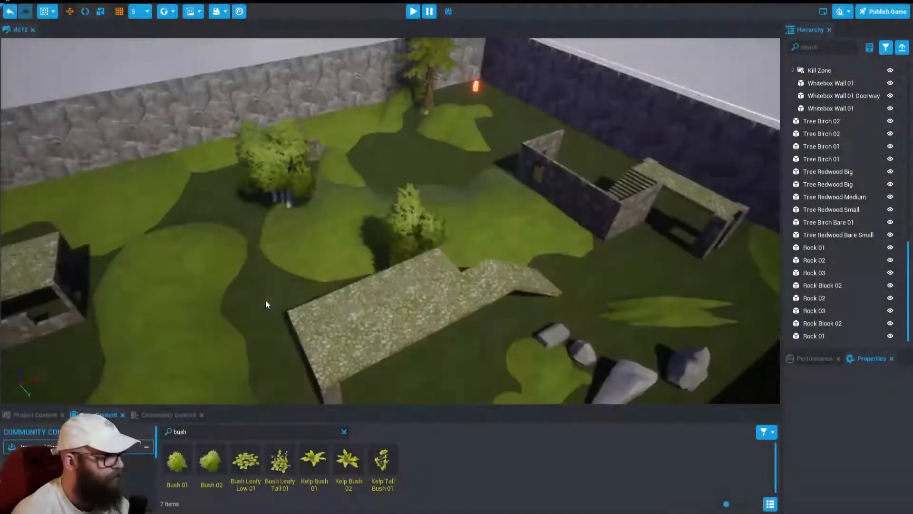
# Distribute the rocks across the arena, moving, rotating and resizing them individually among the hills, platforms and walls.
pyautogui.moveTo(266, 300); pyautogui.dragTo(230, 270, button='right')
pyautogui.click(483, 229)
pyautogui.press('e')
pyautogui.press('w')
pyautogui.moveTo(483, 229); pyautogui.dragTo(253, 186, button='right')
pyautogui.click(251, 186)
pyautogui.press('r')
pyautogui.press('w')
pyautogui.moveTo(203, 107); pyautogui.dragTo(312, 351, button='right')
pyautogui.click(437, 209)
pyautogui.click(391, 190)
pyautogui.click(87, 17)
pyautogui.moveTo(305, 238); pyautogui.dragTo(92, 289, button='right')
pyautogui.click(506, 237)
pyautogui.press('r')
pyautogui.moveTo(506, 238); pyautogui.dragTo(266, 120, button='right')
pyautogui.press('w')
pyautogui.click(266, 120)
pyautogui.moveTo(206, 341); pyautogui.dragTo(380, 247, button='right')
pyautogui.moveTo(381, 247); pyautogui.dragTo(221, 242)
pyautogui.click(385, 311)
pyautogui.press('r')
pyautogui.moveTo(221, 242); pyautogui.dragTo(711, 327, button='right')
pyautogui.click(414, 266)
pyautogui.click(85, 13)
pyautogui.moveTo(405, 266); pyautogui.dragTo(452, 244, button='right')
pyautogui.press('w')
pyautogui.click(214, 185)
pyautogui.press('e')
pyautogui.moveTo(452, 243); pyautogui.dragTo(452, 151)
pyautogui.press('w')
pyautogui.moveTo(452, 152); pyautogui.dragTo(683, 219, button='right')
pyautogui.click(338, 157)
pyautogui.click(408, 160)
pyautogui.press('r')
pyautogui.press('w')
pyautogui.click(358, 323)
pyautogui.press('r')
pyautogui.press('w')
pyautogui.click(684, 219)
pyautogui.click(88, 13)
pyautogui.moveTo(114, 71); pyautogui.dragTo(271, 259, button='right')
pyautogui.click(271, 258)
pyautogui.press('r')
pyautogui.moveTo(178, 253); pyautogui.dragTo(477, 208, button='right')
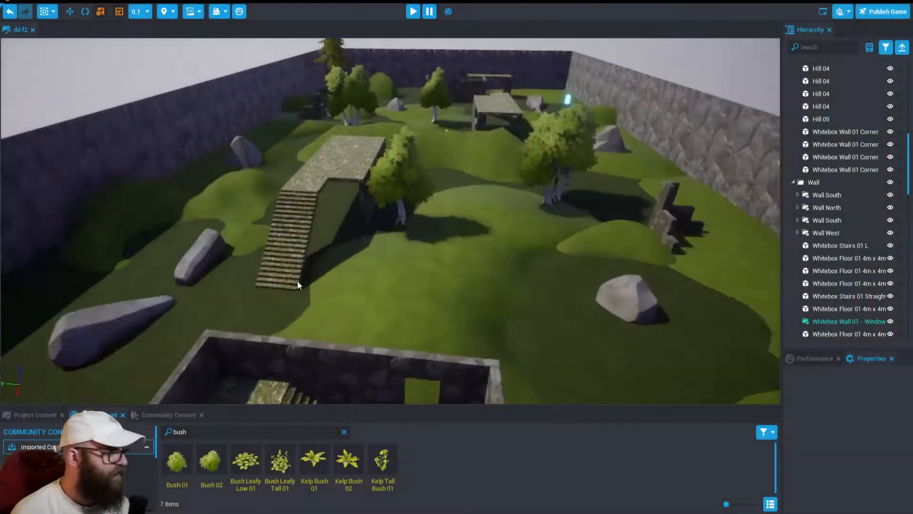
# Duplicate the large Rock 03 in front of the low hill and scale the copy down to a small stone.
pyautogui.moveTo(297, 280); pyautogui.dragTo(383, 278, button='right')
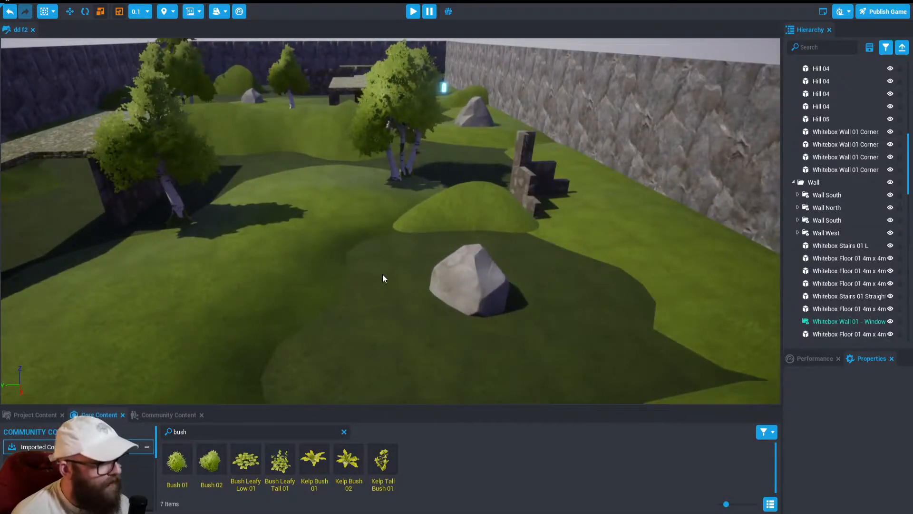
pyautogui.press('w')
pyautogui.moveTo(451, 258); pyautogui.dragTo(465, 284, button='right')
pyautogui.click(466, 283)
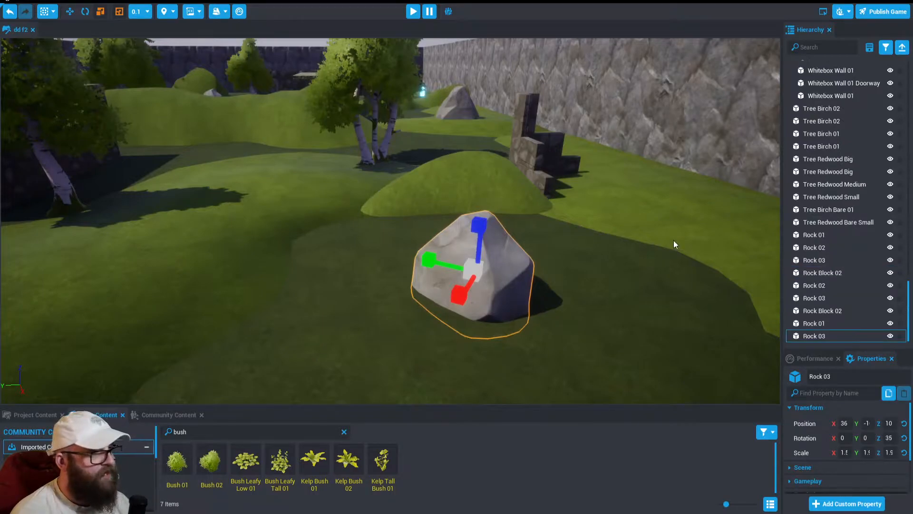
pyautogui.click(69, 13)
pyautogui.keyDown('alt'); pyautogui.moveTo(447, 284); pyautogui.dragTo(99, 164); pyautogui.keyUp('alt')
pyautogui.press('r')
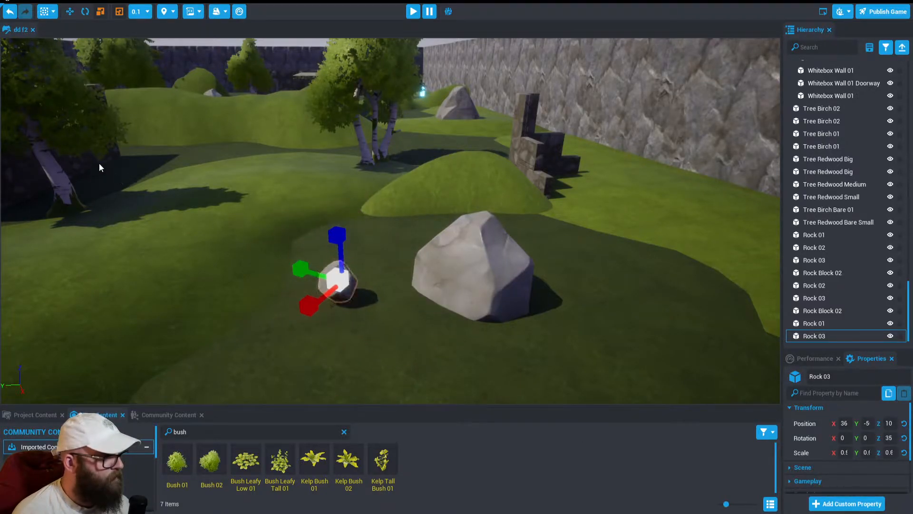
# Position the small Rock 03 copy on the ground just beside the large rock.
pyautogui.click(71, 15)
pyautogui.moveTo(302, 290); pyautogui.dragTo(354, 283)
pyautogui.moveTo(393, 241); pyautogui.dragTo(387, 253)
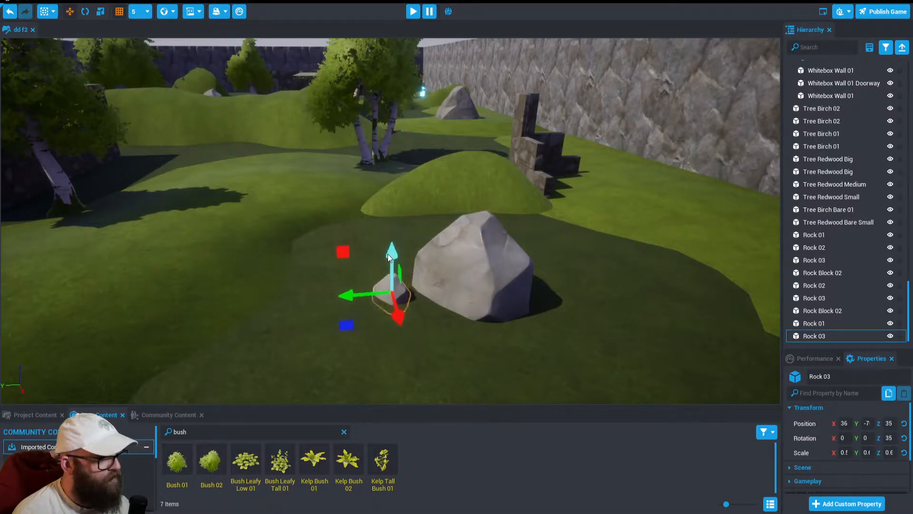
pyautogui.moveTo(410, 314); pyautogui.dragTo(401, 331)
pyautogui.moveTo(353, 308); pyautogui.dragTo(333, 310)
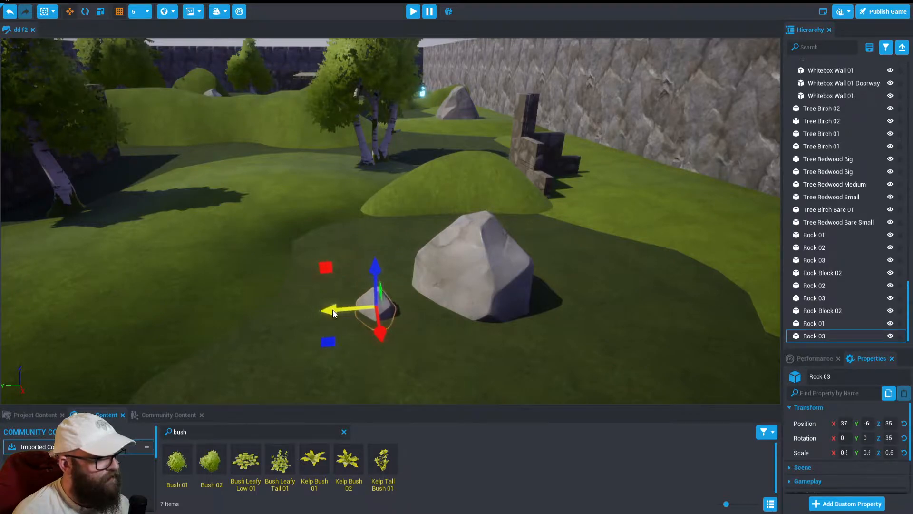
pyautogui.moveTo(374, 281); pyautogui.dragTo(374, 281)
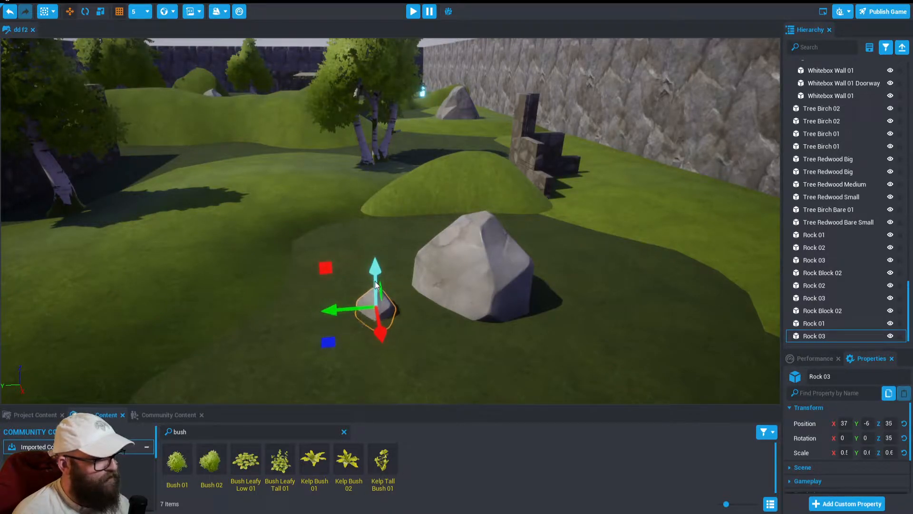
pyautogui.moveTo(333, 312); pyautogui.dragTo(337, 311)
pyautogui.moveTo(373, 161); pyautogui.dragTo(545, 134, button='right')
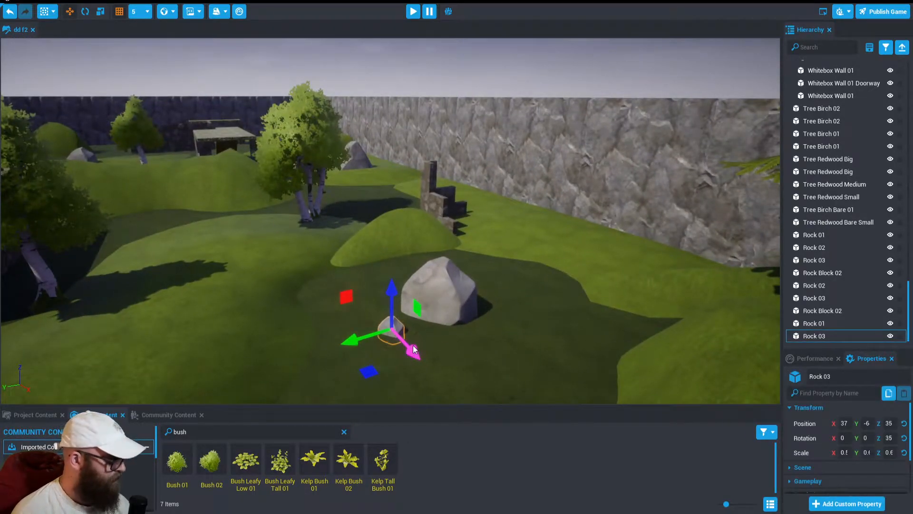
# Duplicate the small Rock 03 stone beside the large rock and scale the copy down to a flatter pebble.
pyautogui.hotkey('ctrl', 'w')
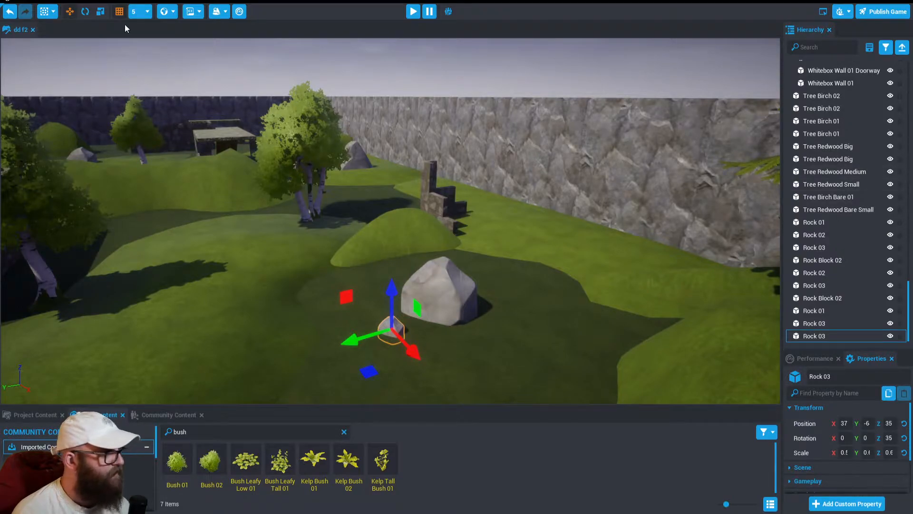
pyautogui.click(101, 11)
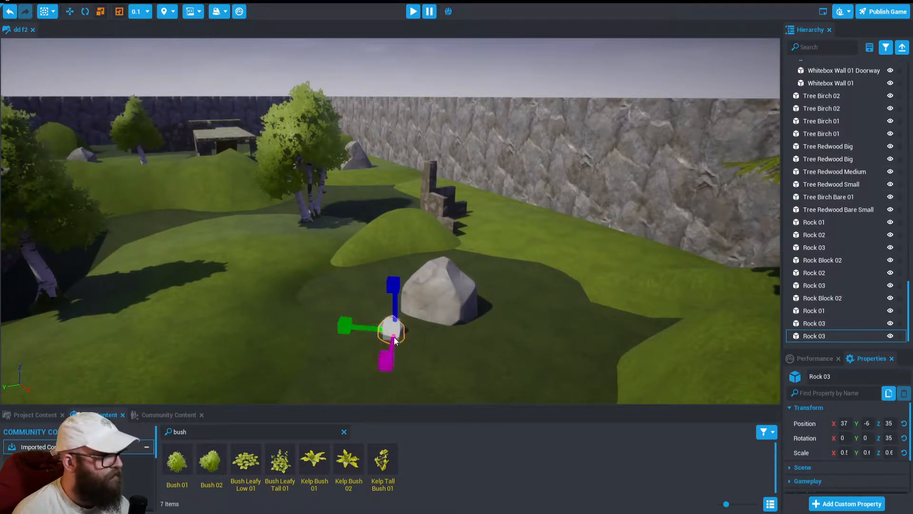
pyautogui.moveTo(395, 289); pyautogui.dragTo(395, 303)
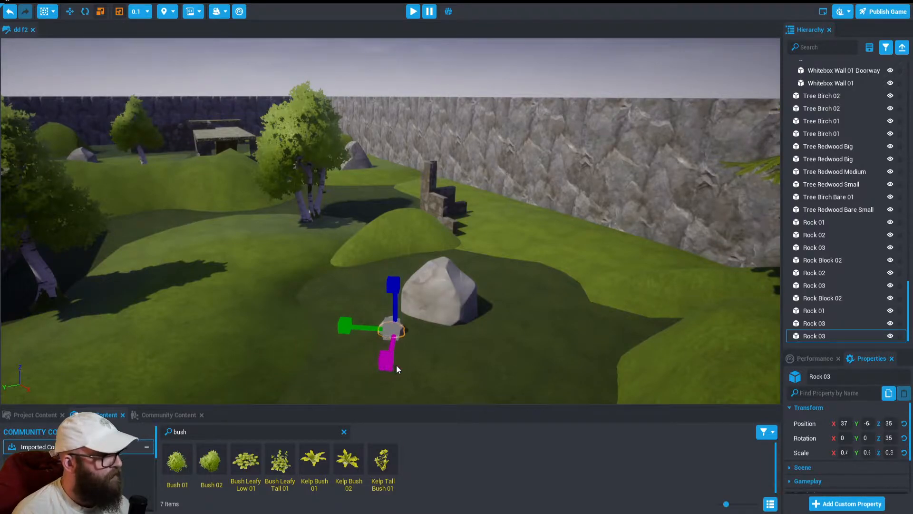
# Move the flattened Rock 03 copy away from the small stone to open ground in front of the large rock.
pyautogui.click(70, 11)
pyautogui.moveTo(412, 353); pyautogui.dragTo(449, 372)
pyautogui.moveTo(449, 367); pyautogui.dragTo(518, 366, button='right')
pyautogui.moveTo(458, 294); pyautogui.dragTo(479, 284)
pyautogui.moveTo(479, 284); pyautogui.dragTo(447, 274, button='right')
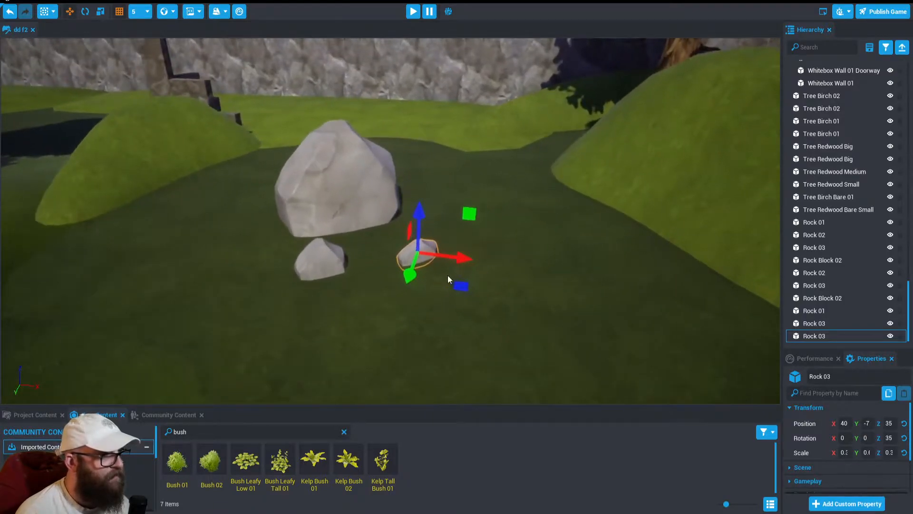
# Rotate the smallest Rock 03 copy to vary its look and fine-tune its position on the ground.
pyautogui.click(85, 11)
pyautogui.moveTo(401, 285); pyautogui.dragTo(421, 228)
pyautogui.click(69, 11)
pyautogui.moveTo(456, 261); pyautogui.dragTo(456, 262)
# Examine the tree group outside the arena, comparing the bare birch with the medium and small redwoods.
pyautogui.moveTo(456, 261); pyautogui.dragTo(692, 364, button='right')
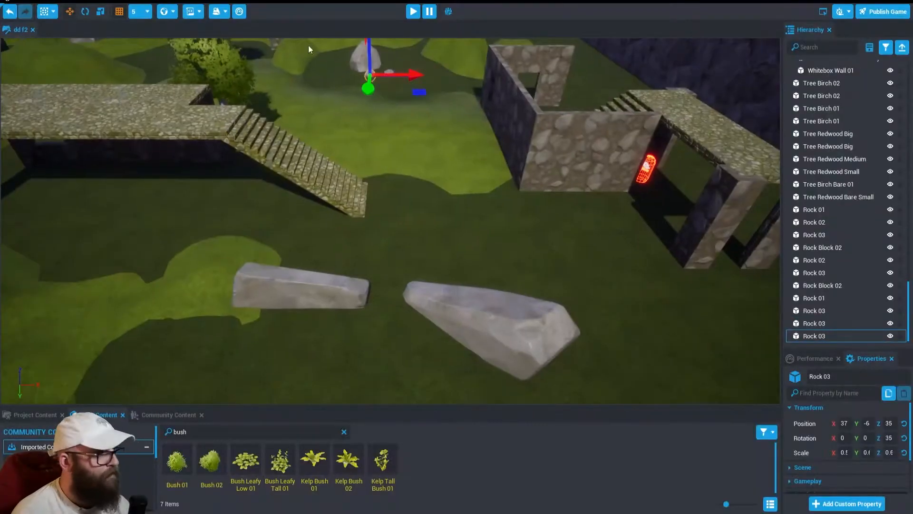
pyautogui.moveTo(309, 50); pyautogui.dragTo(358, 347, button='right')
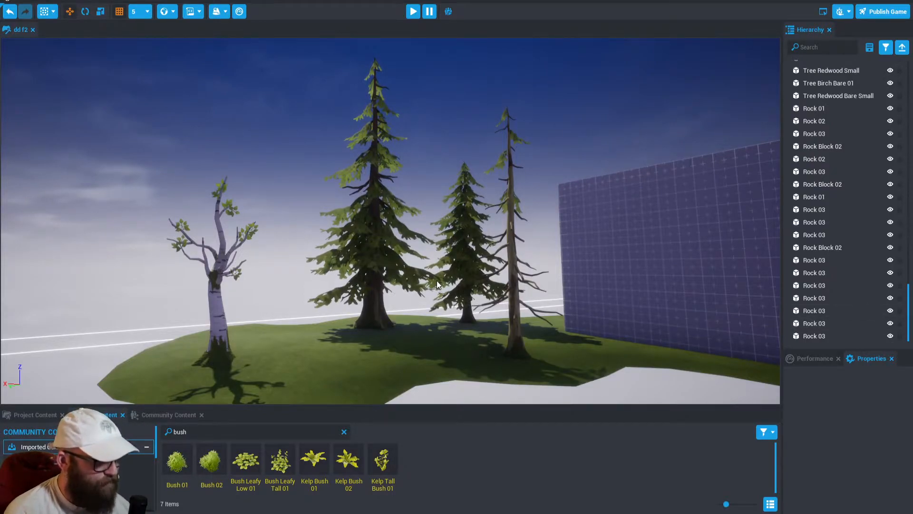
pyautogui.click(220, 330)
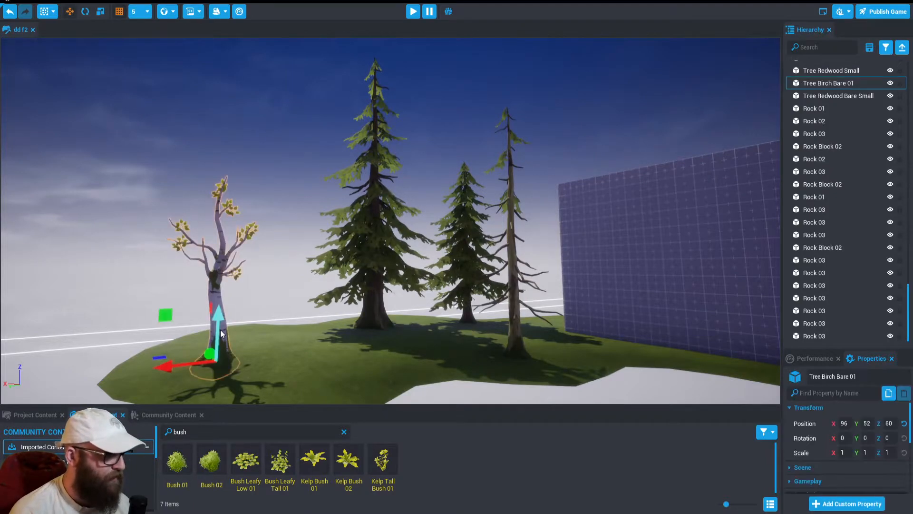
pyautogui.click(381, 252)
pyautogui.click(466, 247)
pyautogui.click(385, 255)
pyautogui.click(359, 254)
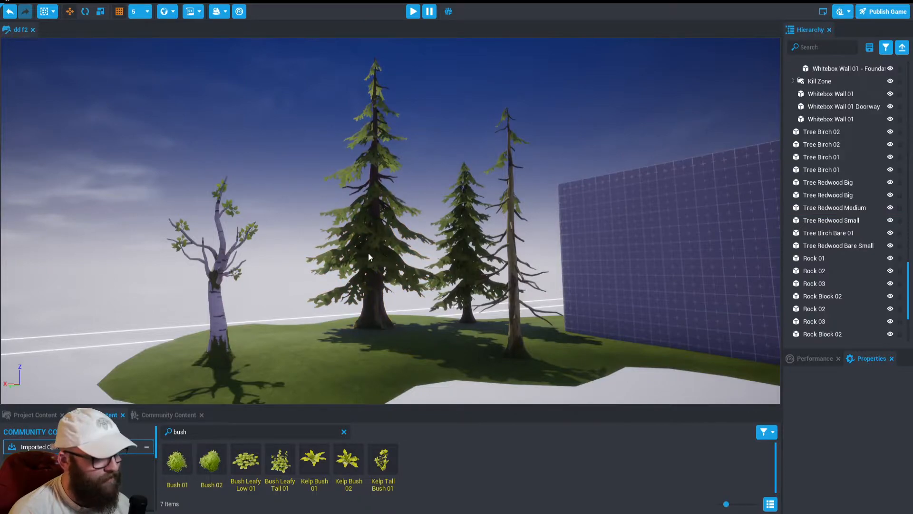
pyautogui.click(374, 253)
pyautogui.click(362, 261)
pyautogui.click(372, 260)
# Move Tree Birch Bare 01 close to the medium redwood and place Tree Redwood Bare Small on the birch's outer side.
pyautogui.moveTo(224, 337); pyautogui.dragTo(282, 354)
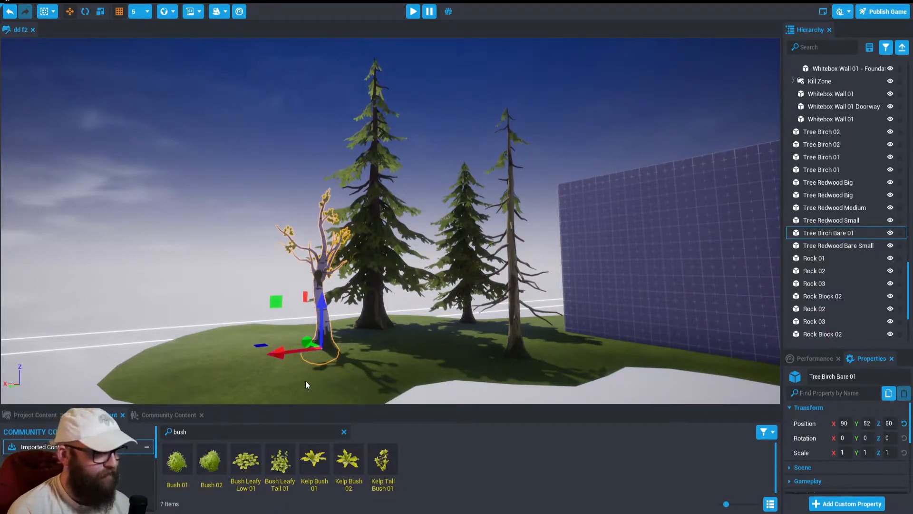
pyautogui.moveTo(280, 353)
pyautogui.mouseDown()
pyautogui.moveTo(372, 341)
pyautogui.moveTo(272, 354)
pyautogui.mouseUp()
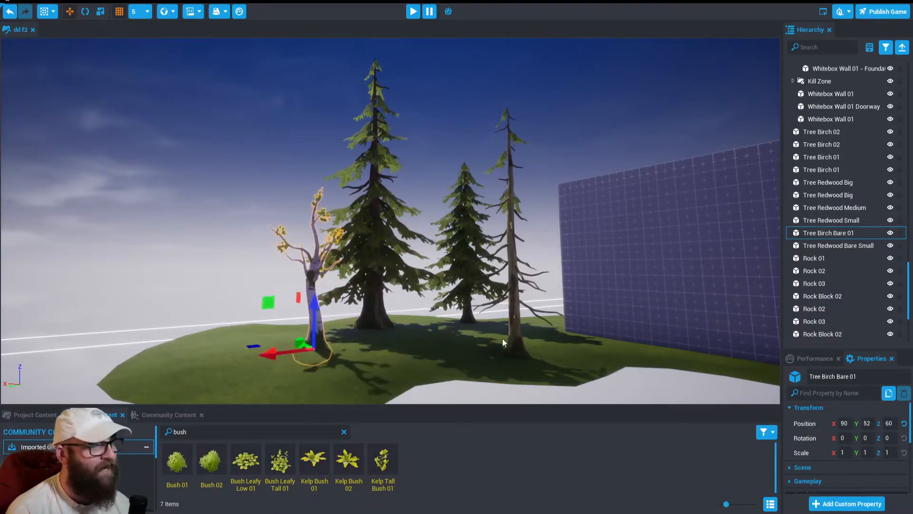
pyautogui.click(514, 334)
pyautogui.moveTo(485, 358); pyautogui.dragTo(250, 354)
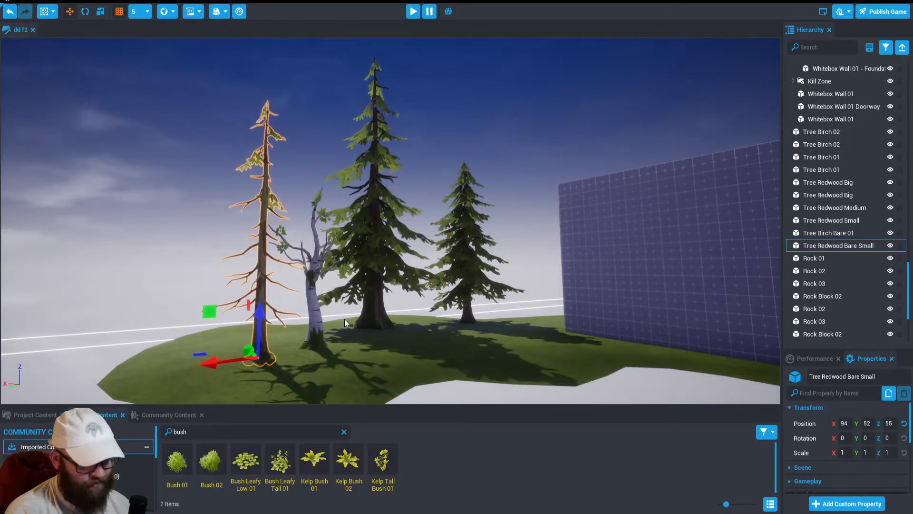
# Compare Tree Redwood Medium and Tree Redwood Small up close by selecting each in turn.
pyautogui.press('w')
pyautogui.moveTo(344, 320)
pyautogui.mouseDown(button='right')
pyautogui.moveTo(361, 318)
pyautogui.moveTo(339, 329)
pyautogui.mouseUp(button='right')
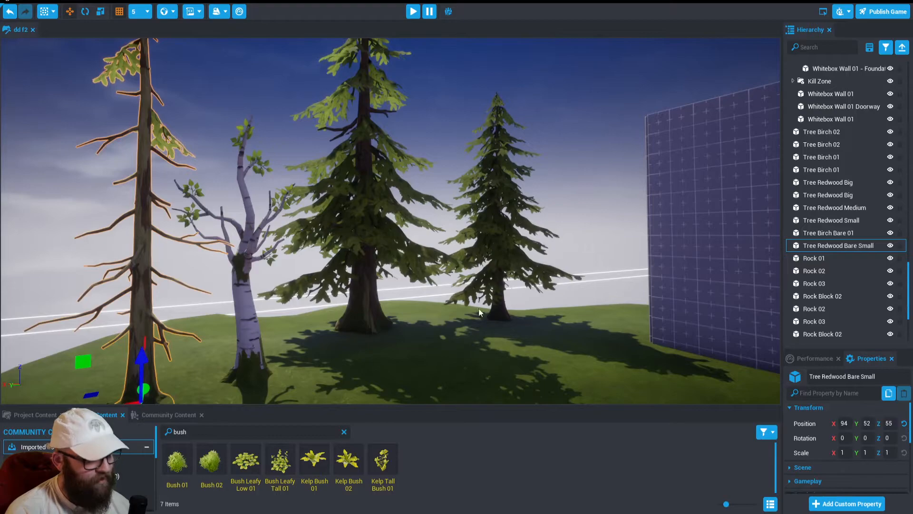
pyautogui.click(369, 229)
pyautogui.click(505, 251)
pyautogui.click(368, 238)
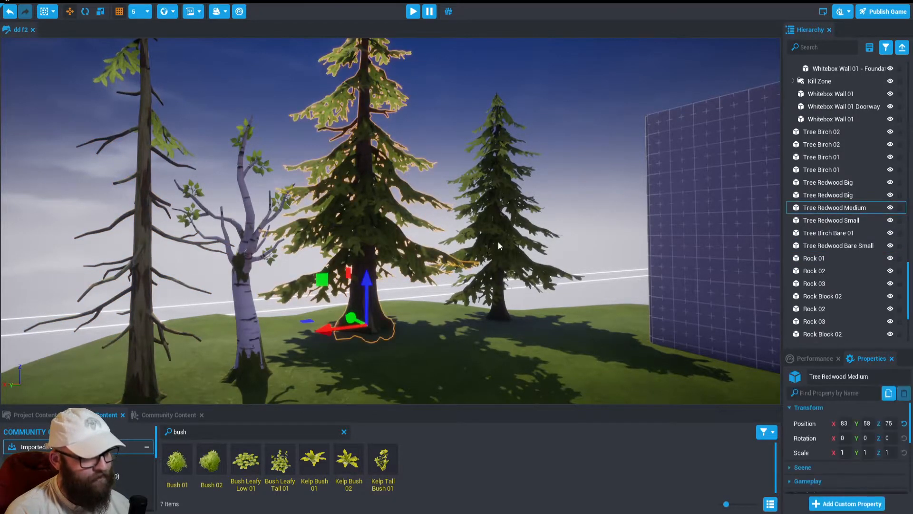
pyautogui.click(499, 241)
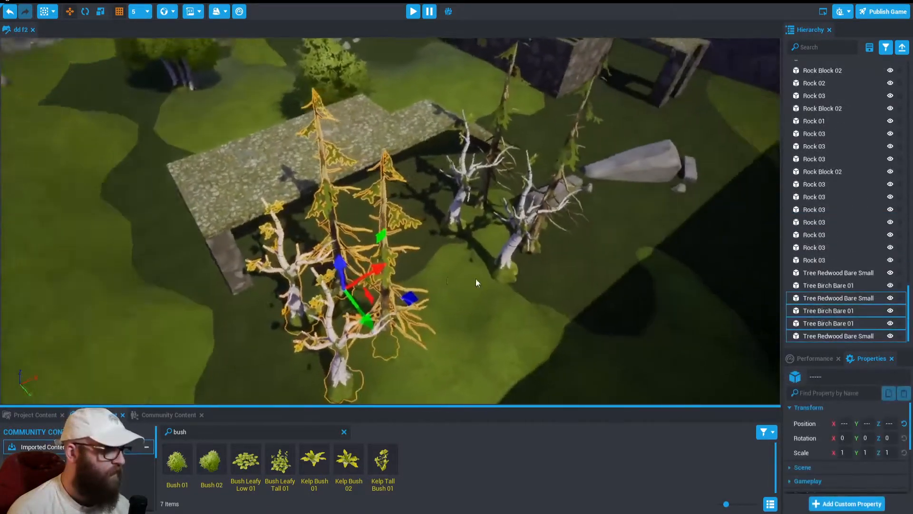
# Move the selected group of two bare birches and two bare small redwoods across the arena to the far side of the central hill.
pyautogui.press('d')
pyautogui.moveTo(476, 279); pyautogui.dragTo(247, 252, button='right')
pyautogui.press('s')
pyautogui.moveTo(453, 308); pyautogui.dragTo(144, 264)
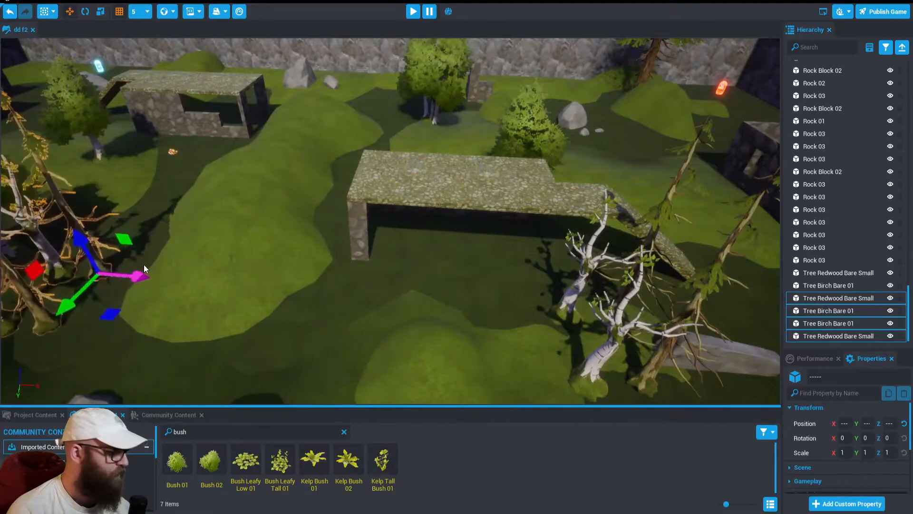
pyautogui.moveTo(101, 229); pyautogui.dragTo(140, 189)
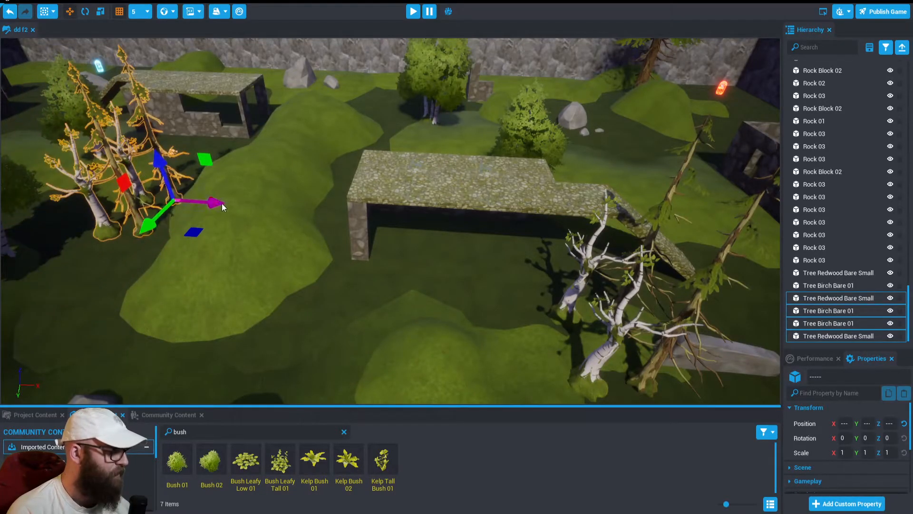
pyautogui.moveTo(221, 203); pyautogui.dragTo(157, 200)
# Spread the bare birches and bare small redwoods individually around the arena near the platforms, rocks and outer walls.
pyautogui.moveTo(357, 261); pyautogui.dragTo(380, 293, button='right')
pyautogui.press('d')
pyautogui.press('a')
pyautogui.press('w')
pyautogui.press('s')
pyautogui.press('w')
pyautogui.press('d')
pyautogui.press('w')
pyautogui.press('d')
pyautogui.press('s')
pyautogui.press('a')
pyautogui.press('w')
pyautogui.click(379, 273)
pyautogui.moveTo(367, 250); pyautogui.dragTo(366, 345)
pyautogui.moveTo(366, 345); pyautogui.dragTo(328, 273, button='right')
pyautogui.click(460, 266)
pyautogui.click(317, 266)
pyautogui.press('r')
pyautogui.moveTo(327, 277); pyautogui.dragTo(338, 268)
pyautogui.moveTo(338, 270); pyautogui.dragTo(428, 305, button='right')
pyautogui.click(403, 166)
pyautogui.press('w')
pyautogui.press('e')
pyautogui.click(428, 299)
pyautogui.press('w')
pyautogui.click(432, 305)
pyautogui.click(412, 328)
pyautogui.click(663, 320)
pyautogui.press('r')
pyautogui.moveTo(663, 321); pyautogui.dragTo(293, 252, button='right')
pyautogui.click(528, 223)
pyautogui.press('w')
pyautogui.press('e')
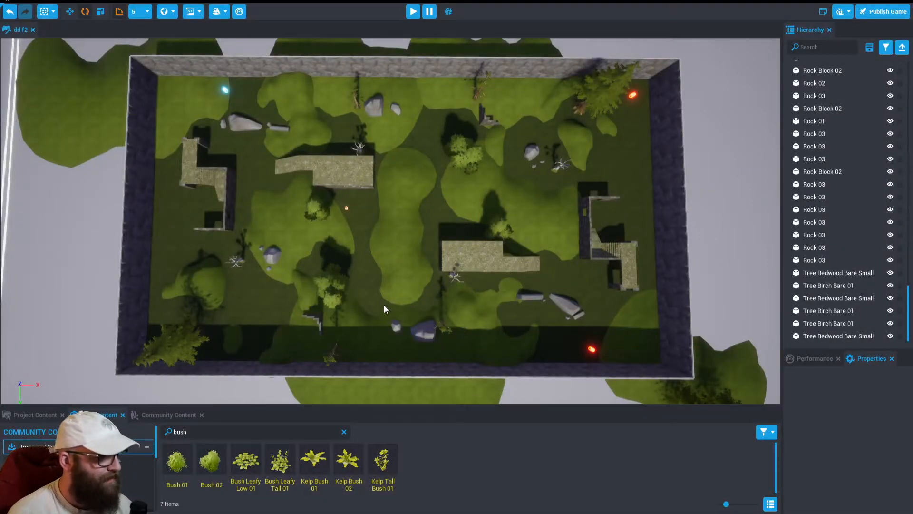
# Rotate the long central hill, Hill 04, by 5 degrees about the Z axis.
pyautogui.moveTo(384, 304); pyautogui.dragTo(372, 289, button='right')
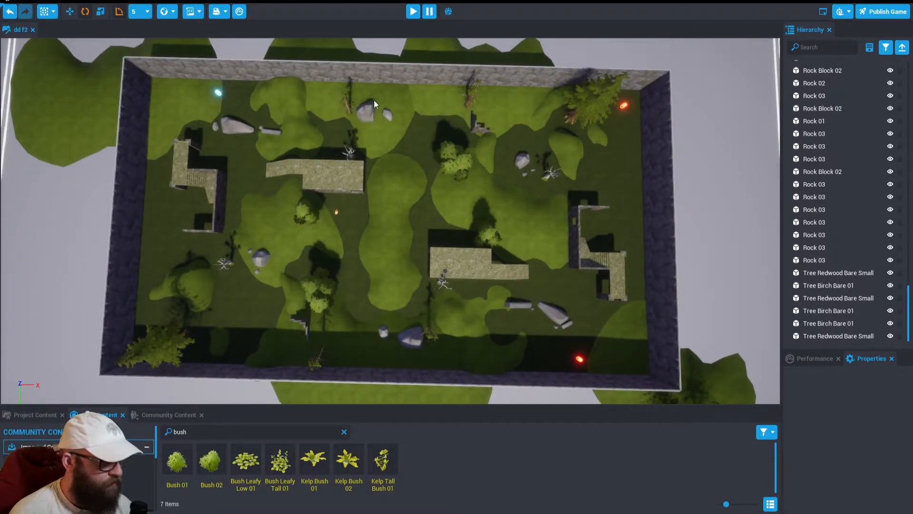
pyautogui.moveTo(368, 233); pyautogui.dragTo(339, 286, button='right')
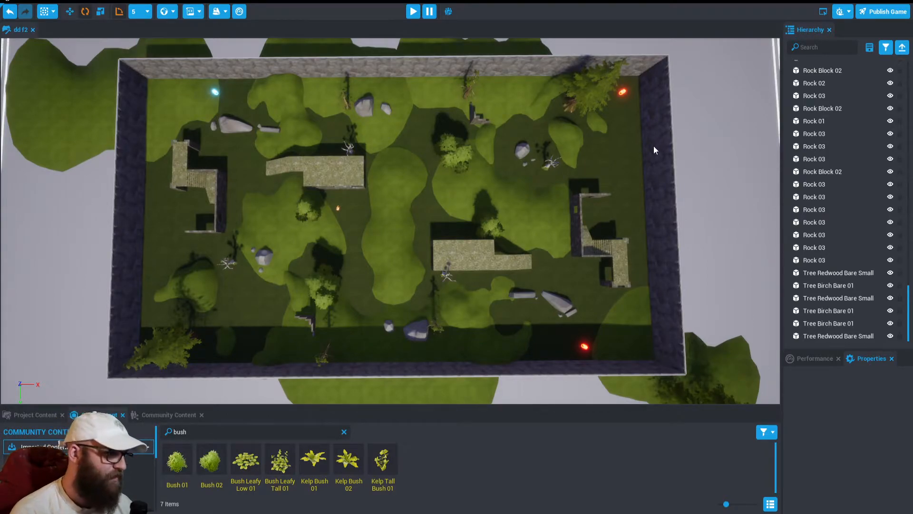
pyautogui.click(410, 258)
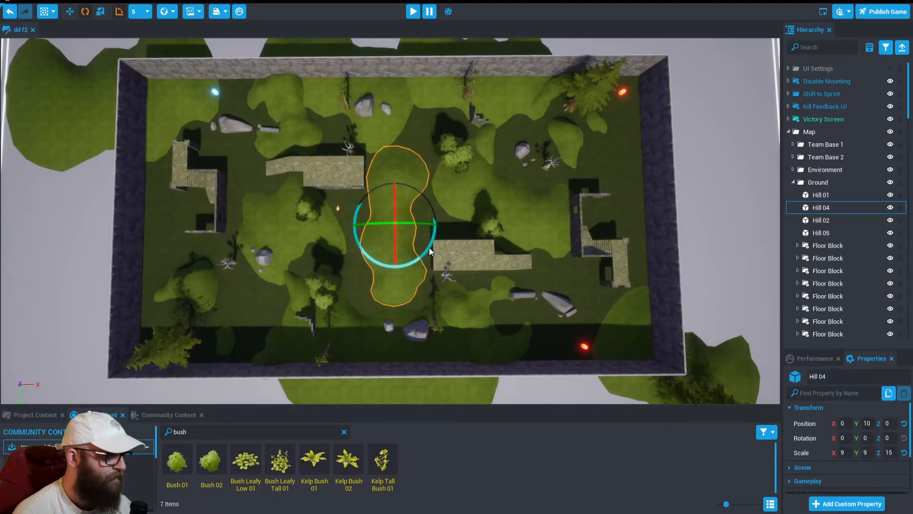
pyautogui.moveTo(429, 248); pyautogui.dragTo(427, 249)
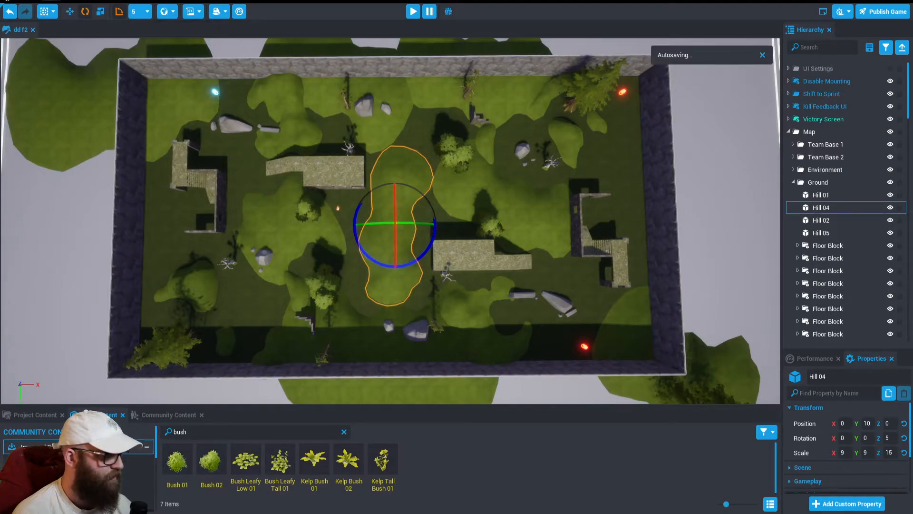
# Save the project and deselect the central hill.
pyautogui.click(54, 1)
pyautogui.click(61, 12)
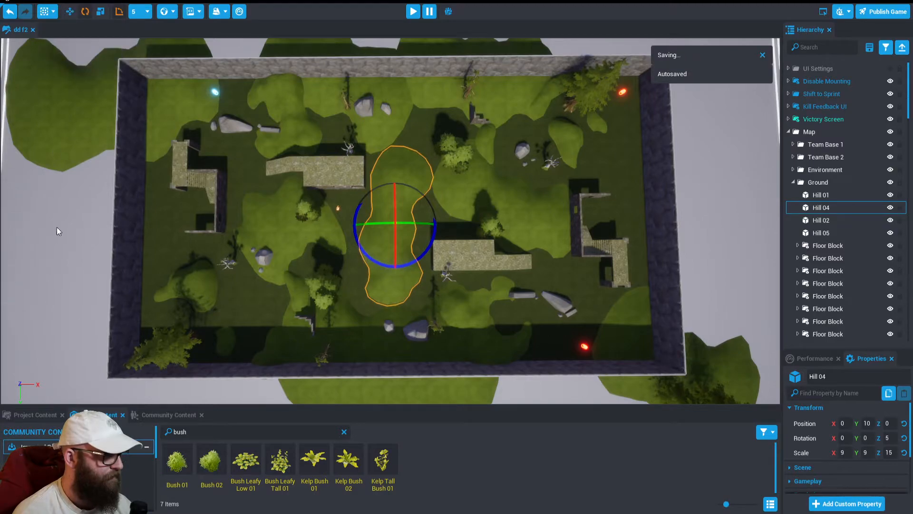
pyautogui.click(67, 282)
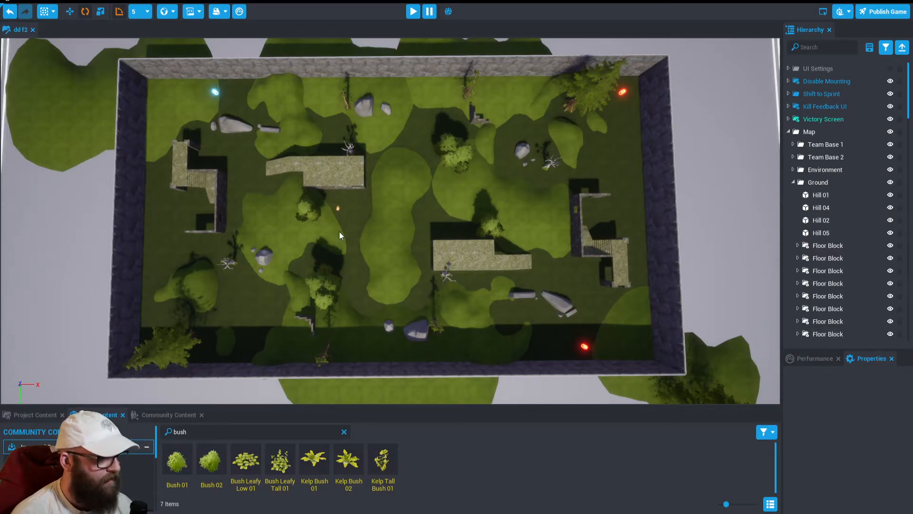
pyautogui.press('a')
pyautogui.moveTo(339, 232); pyautogui.dragTo(439, 209, button='right')
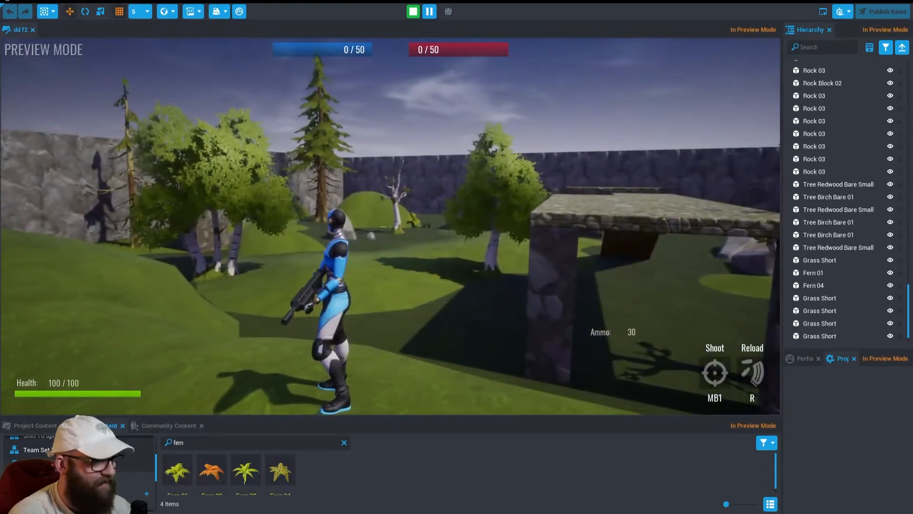
# Run through the arena in preview mode and examine the trees, rocks, ferns and grass around the hills from player height.
pyautogui.press('w')
pyautogui.press('space')
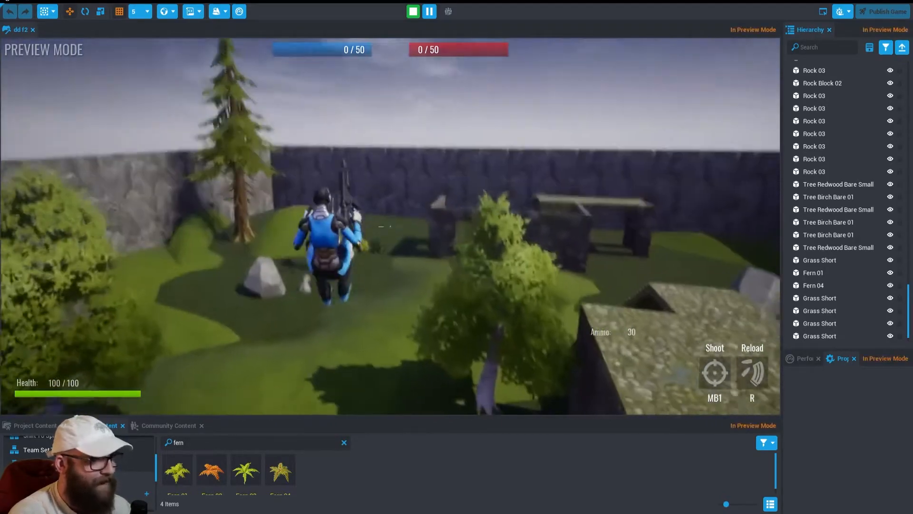
pyautogui.press('w')
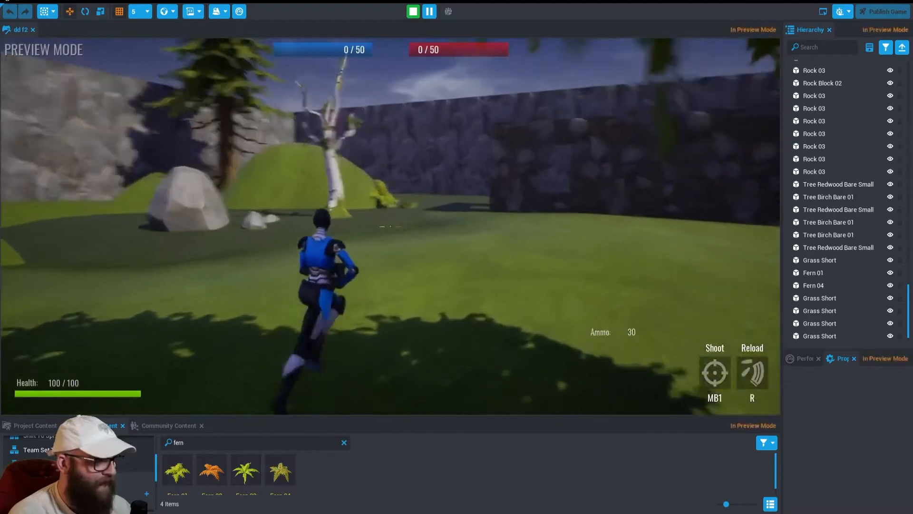
pyautogui.press('w')
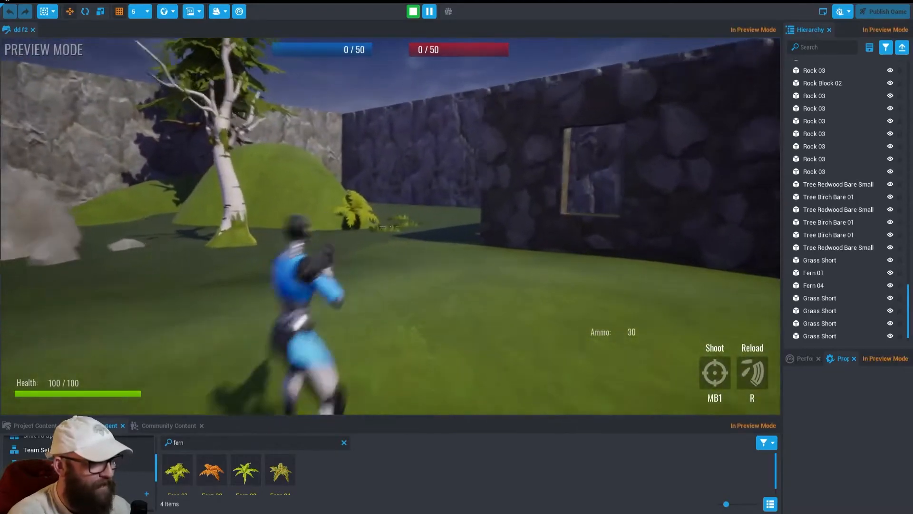
pyautogui.rightClick(391, 227)
pyautogui.press('w')
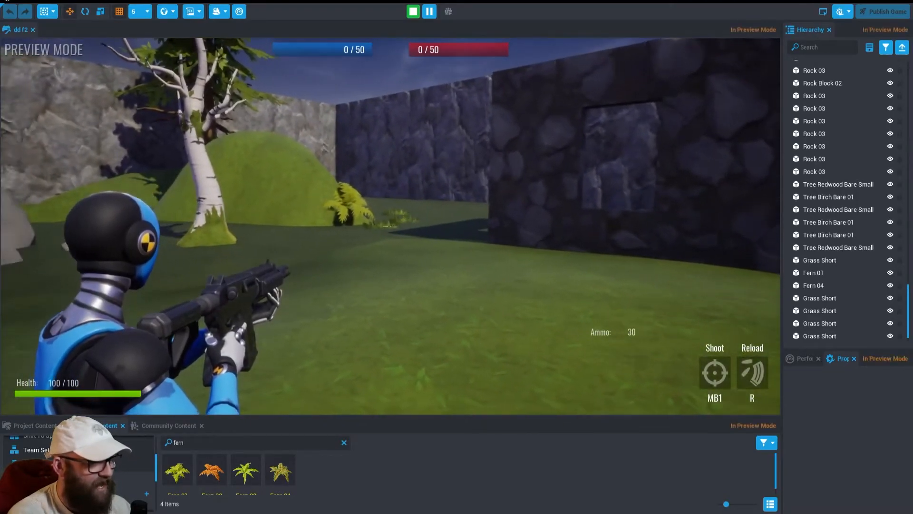
pyautogui.press('a')
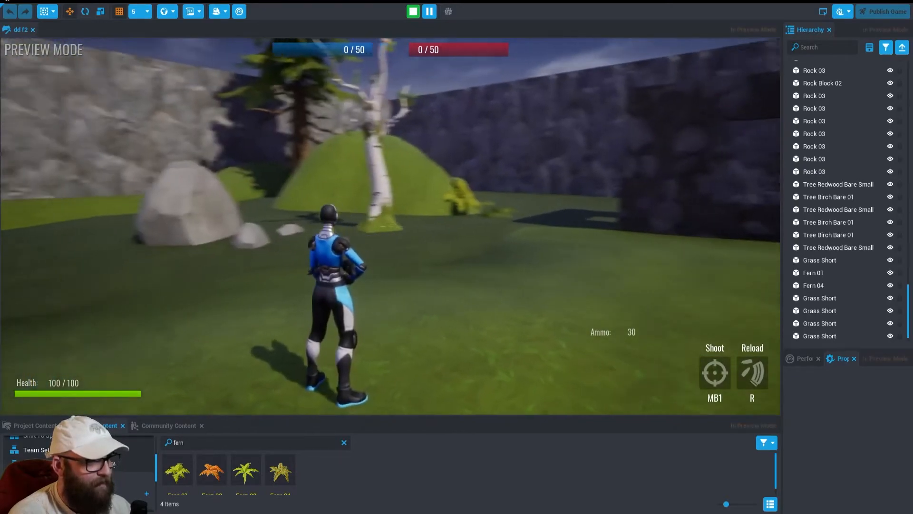
pyautogui.press('w')
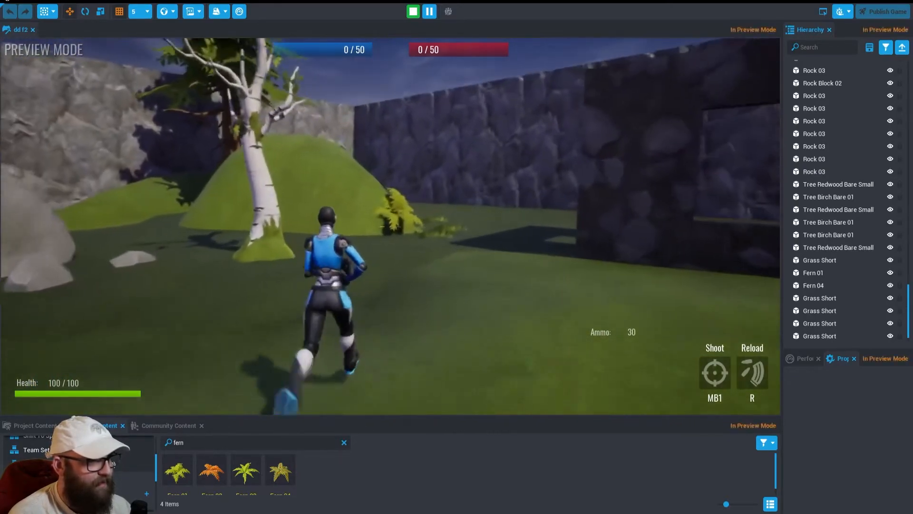
pyautogui.press('w')
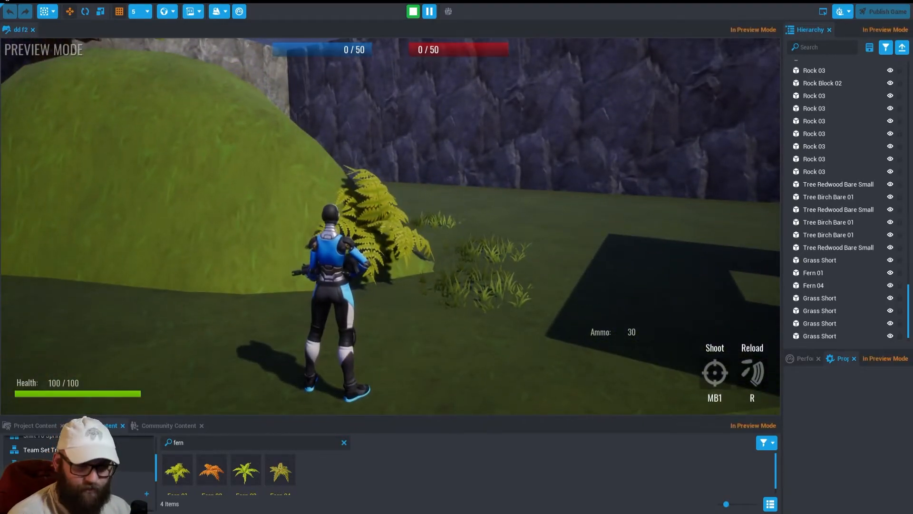
pyautogui.press('s')
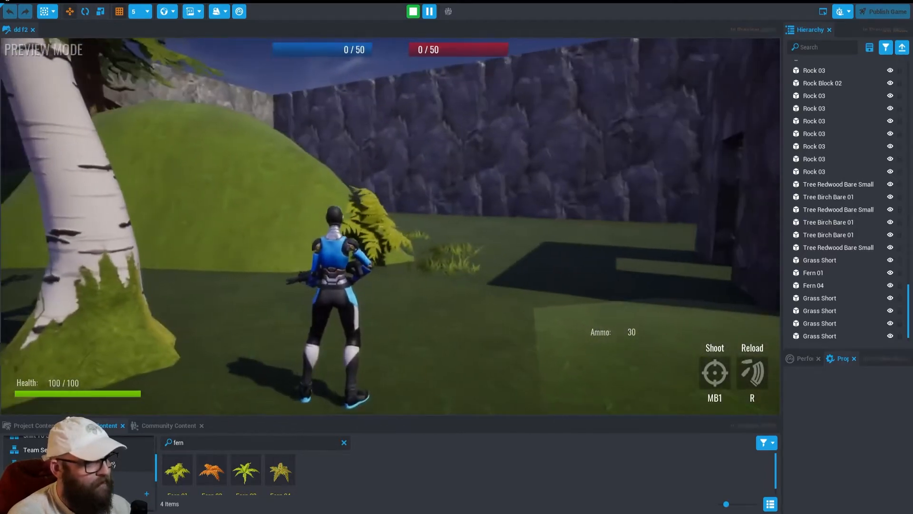
pyautogui.rightClick(390, 226)
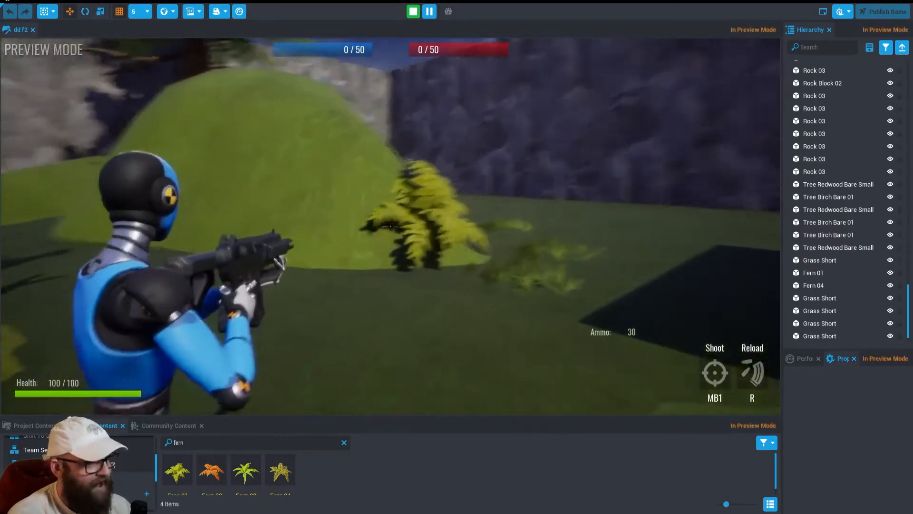
pyautogui.press('w')
pyautogui.rightClick(390, 227)
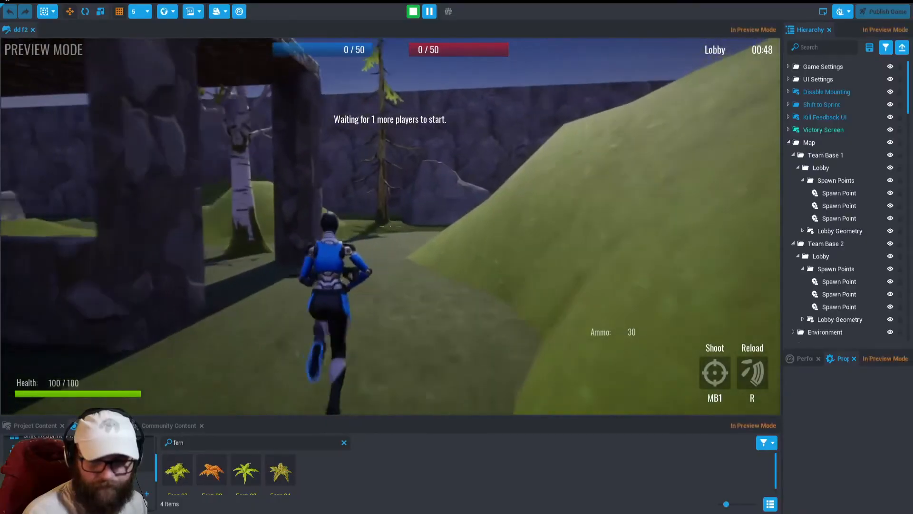
pyautogui.press('w')
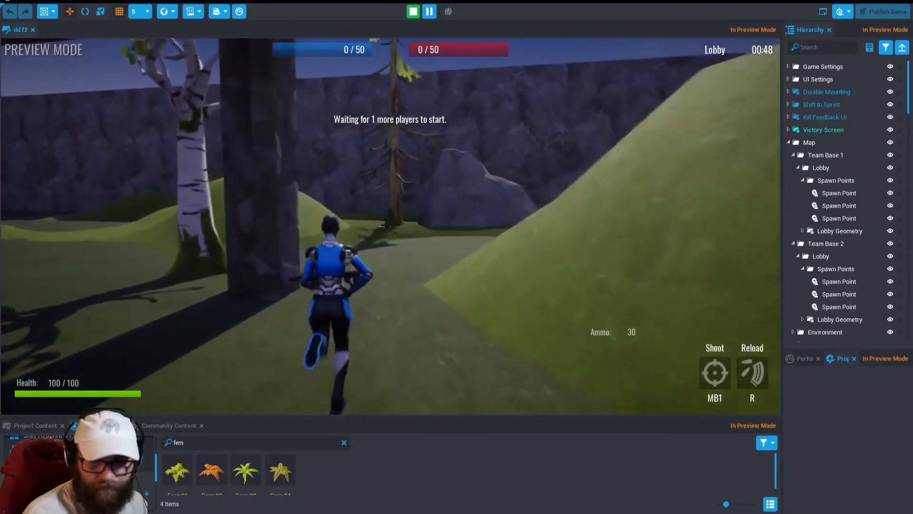
# Continue the preview run past the stone stairs, rocks, birches and ruins, and examine their placement along the outer walls and hills.
pyautogui.press('space')
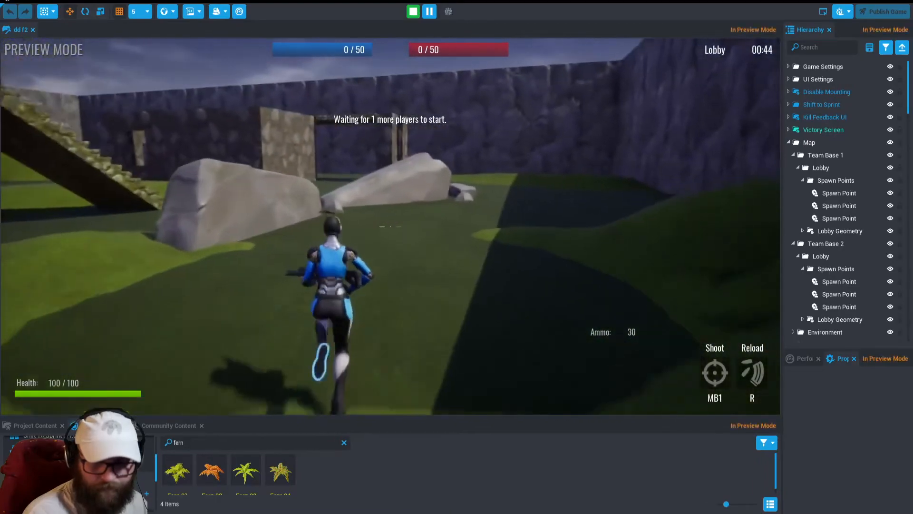
pyautogui.press('space')
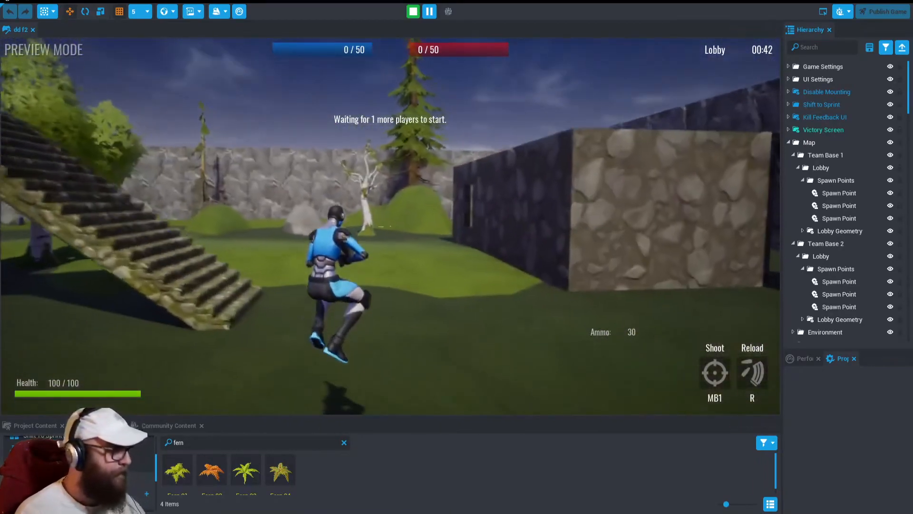
pyautogui.press('w')
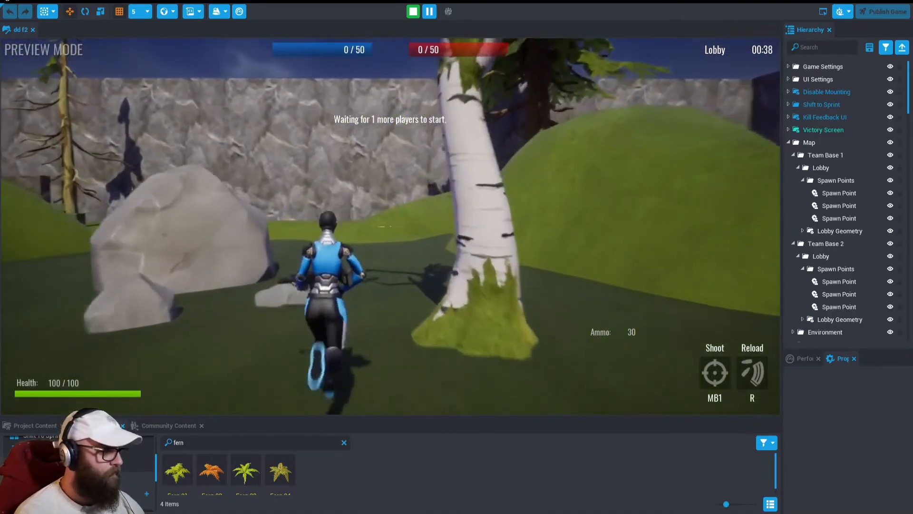
pyautogui.press('space')
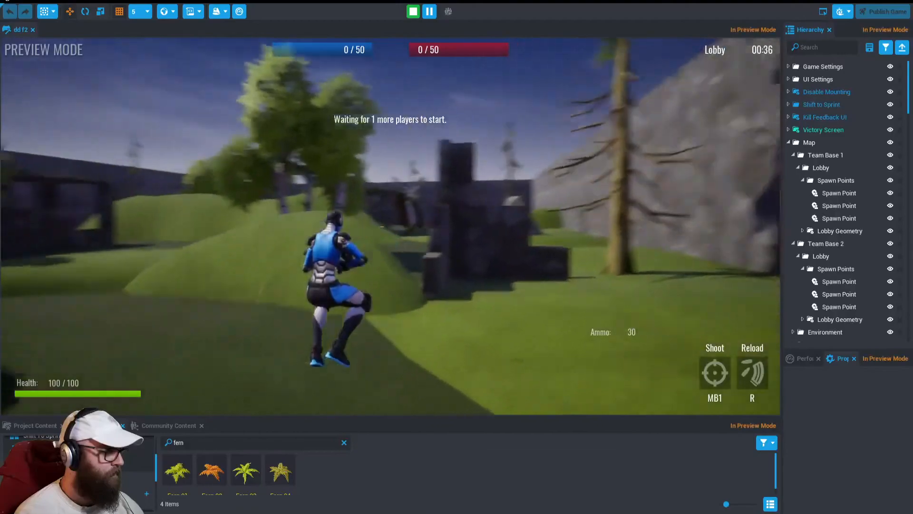
pyautogui.press('space')
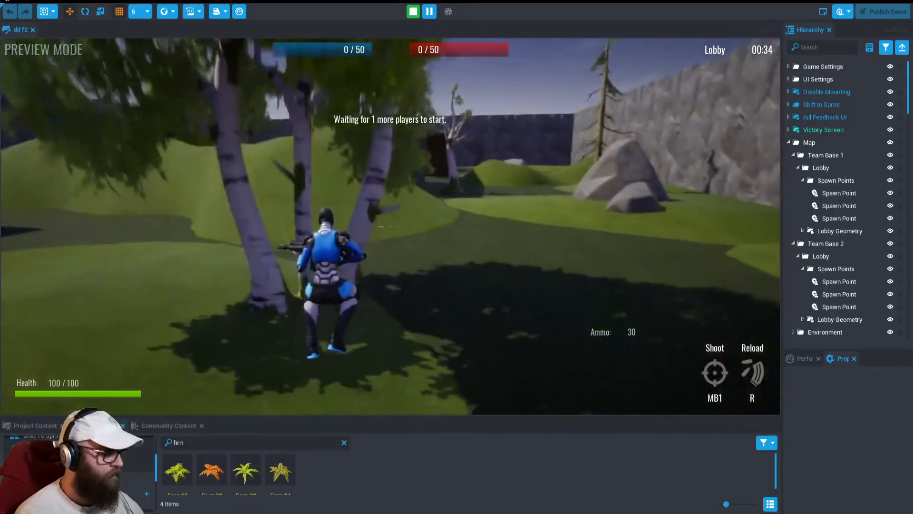
pyautogui.press('space')
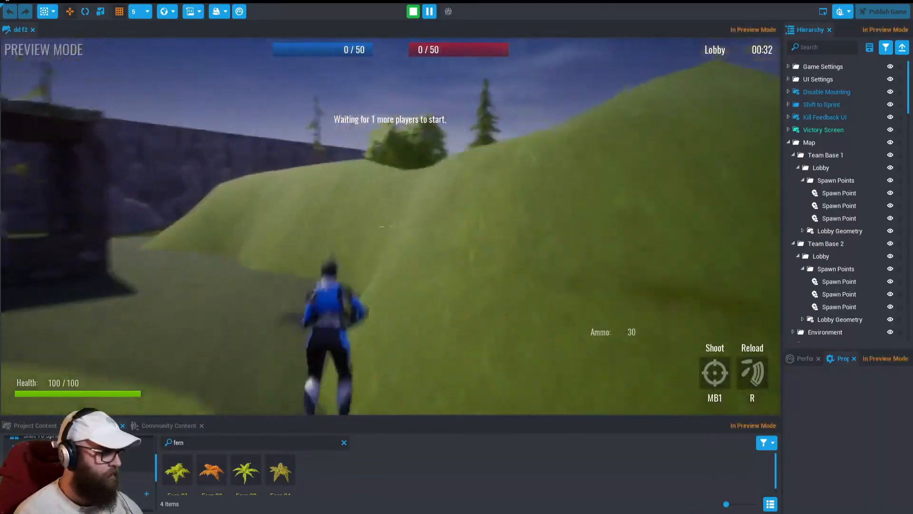